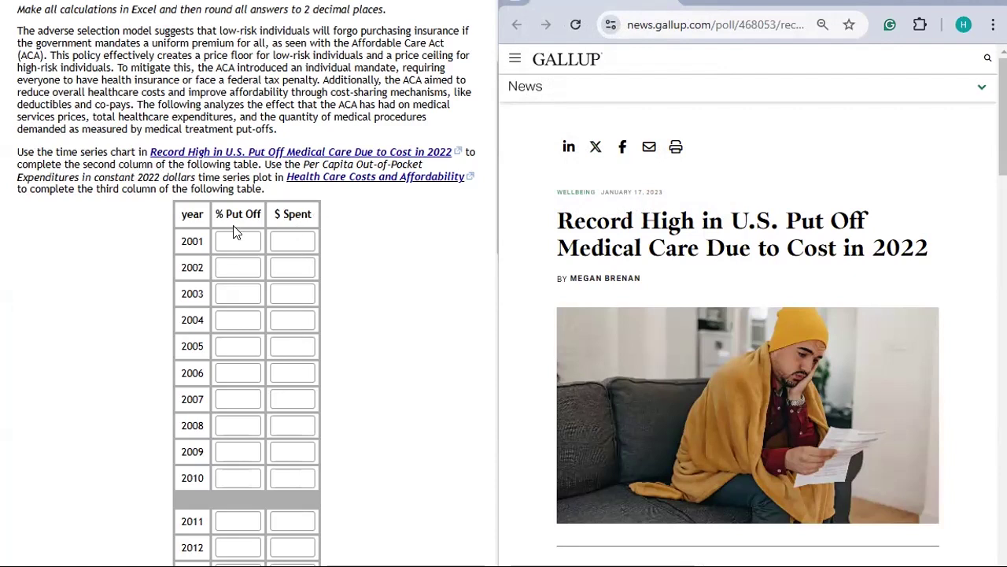
Step: Enter 19 as the 2001 % Put Off value from the Gallup chart, then select the 2022 box
click(701, 3)
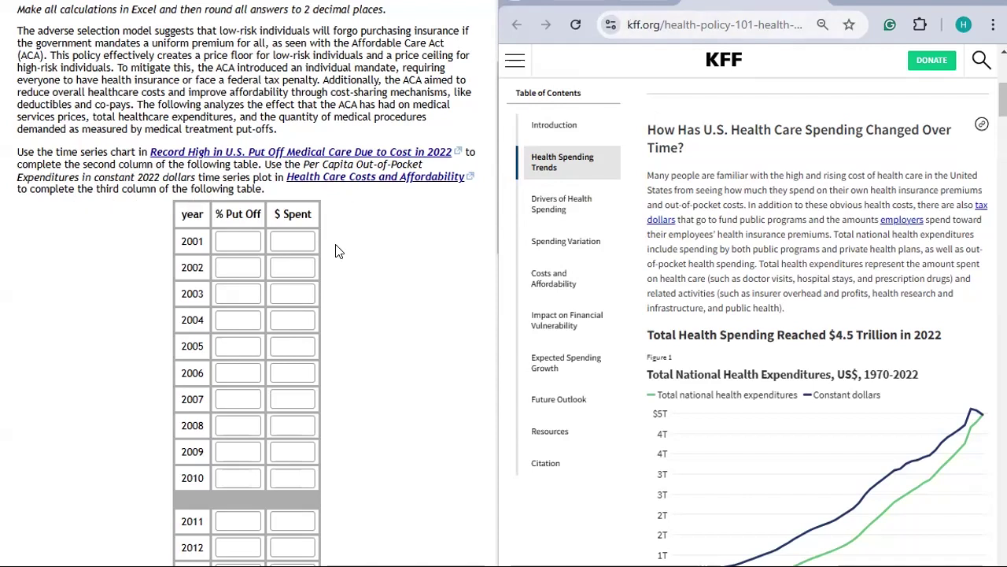
click(638, 8)
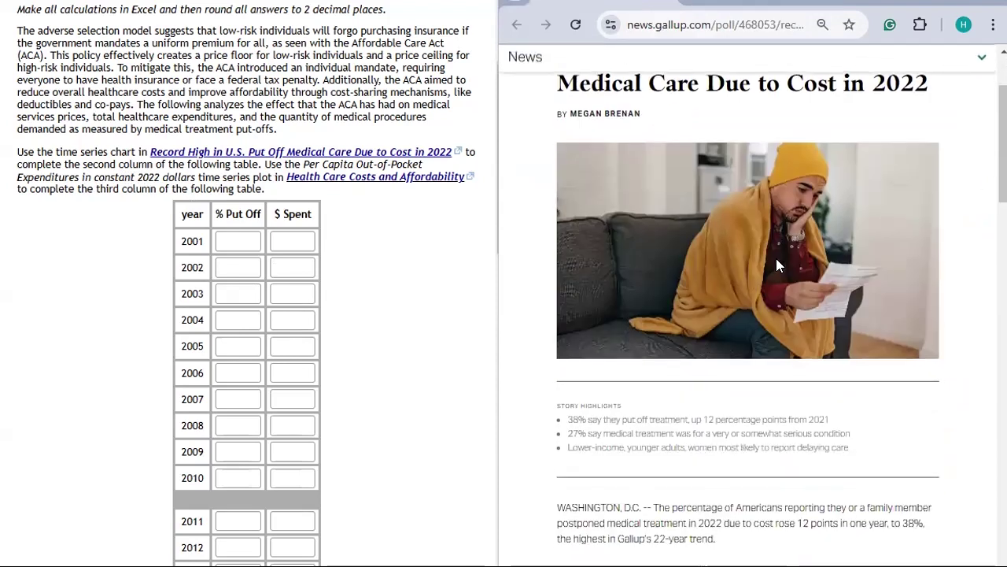
scroll(776, 258, down, 5)
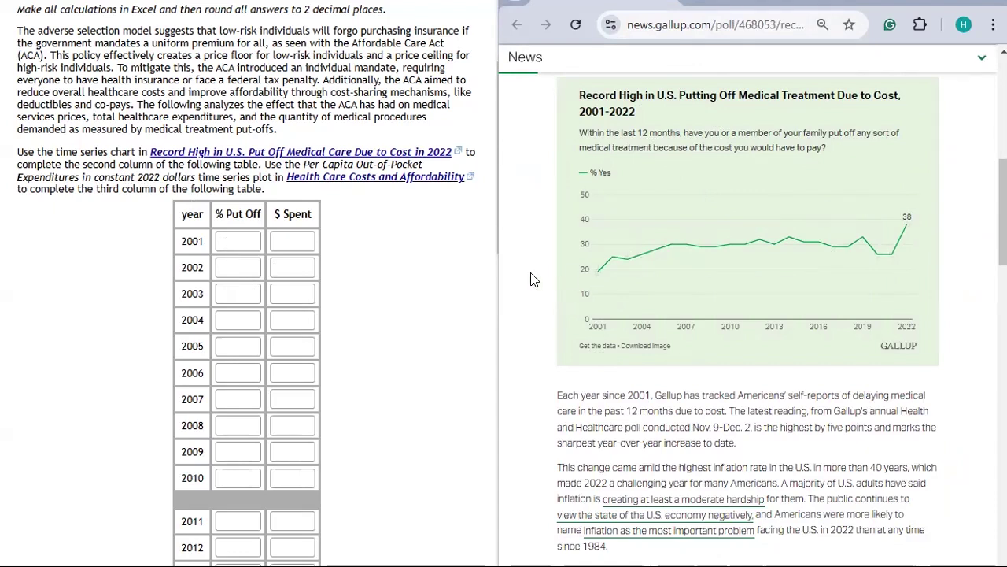
click(235, 240)
text(19)
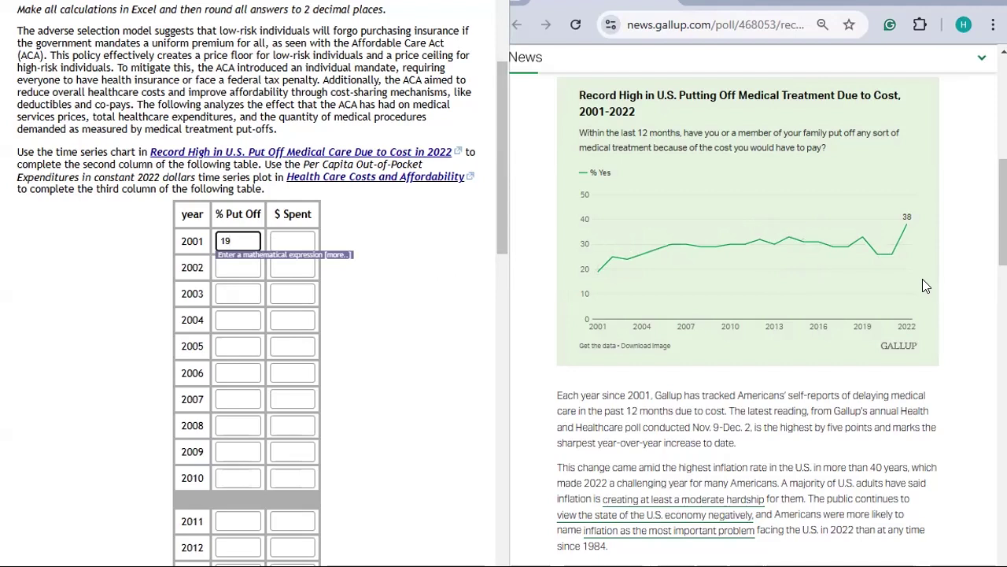
scroll(314, 315, down, 5)
mouse_move(905, 228)
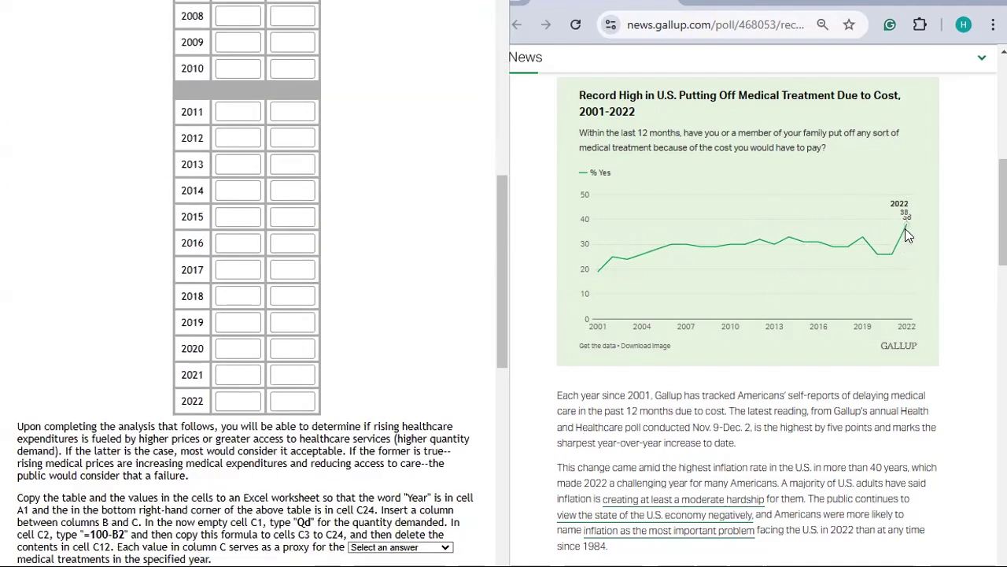
click(238, 401)
Step: Enter 38 for 2022 % Put Off and read KFF's constant-dollar spending figure
text(38)
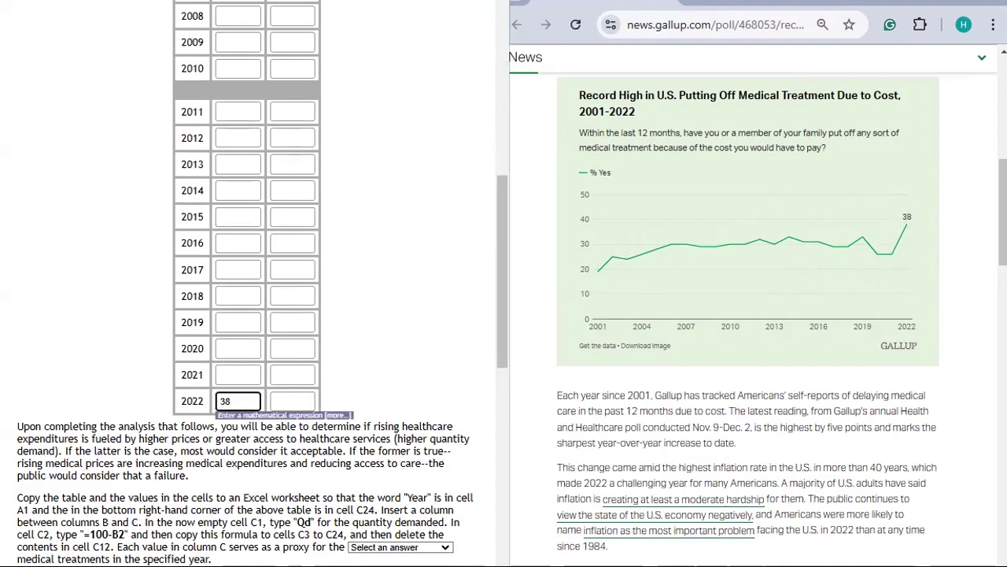
click(735, 7)
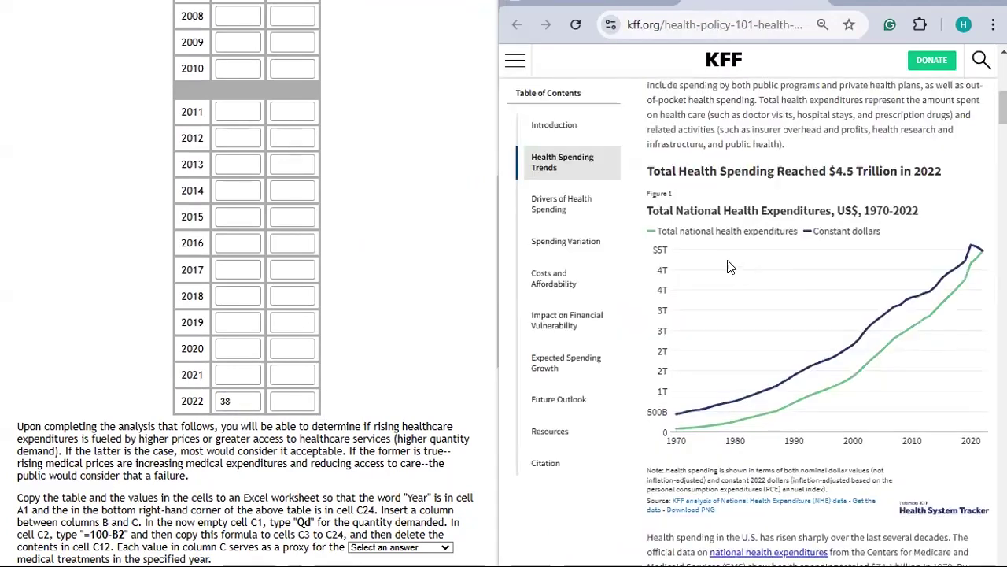
click(703, 226)
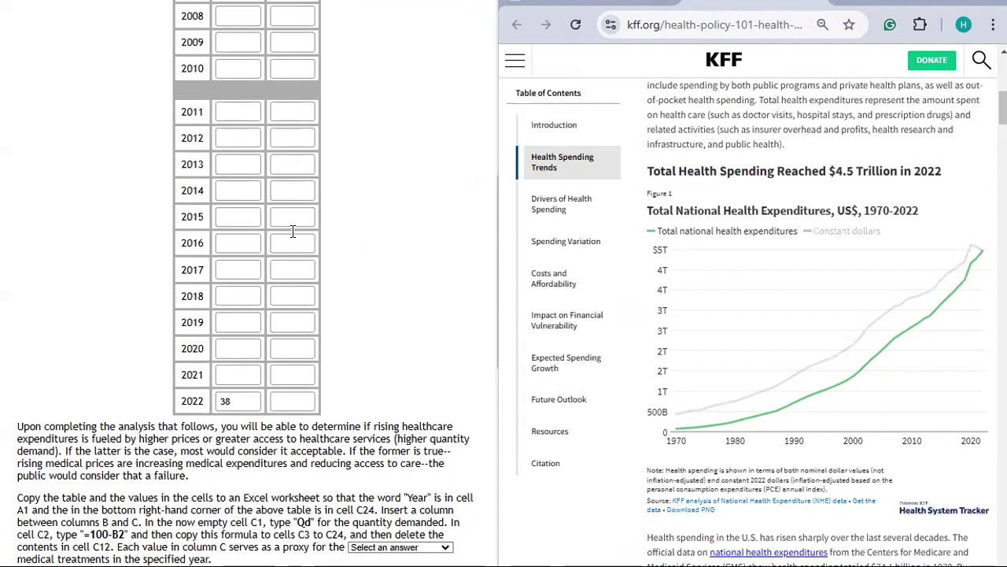
scroll(293, 231, up, 3)
scroll(293, 231, up, 2)
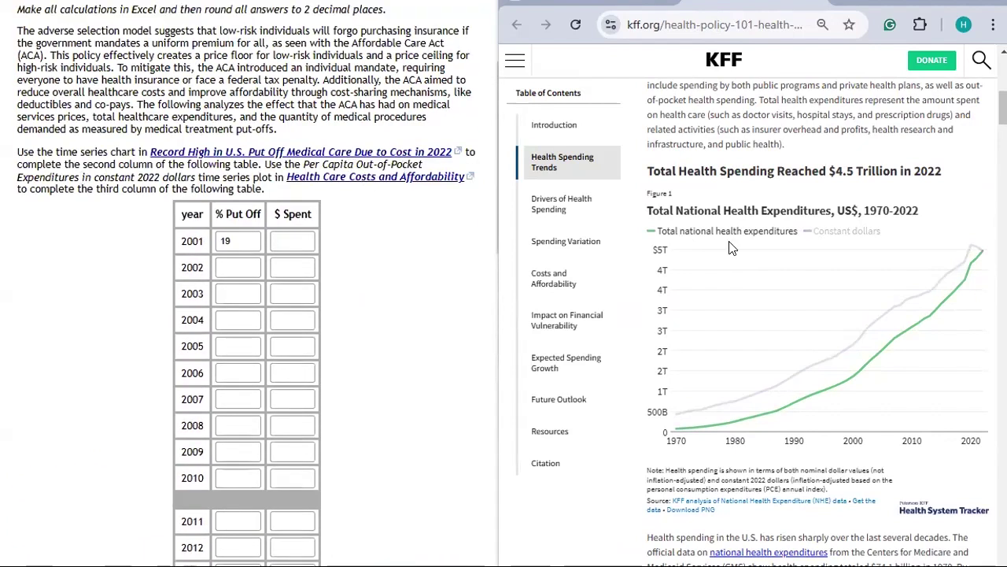
scroll(803, 226, down, 6)
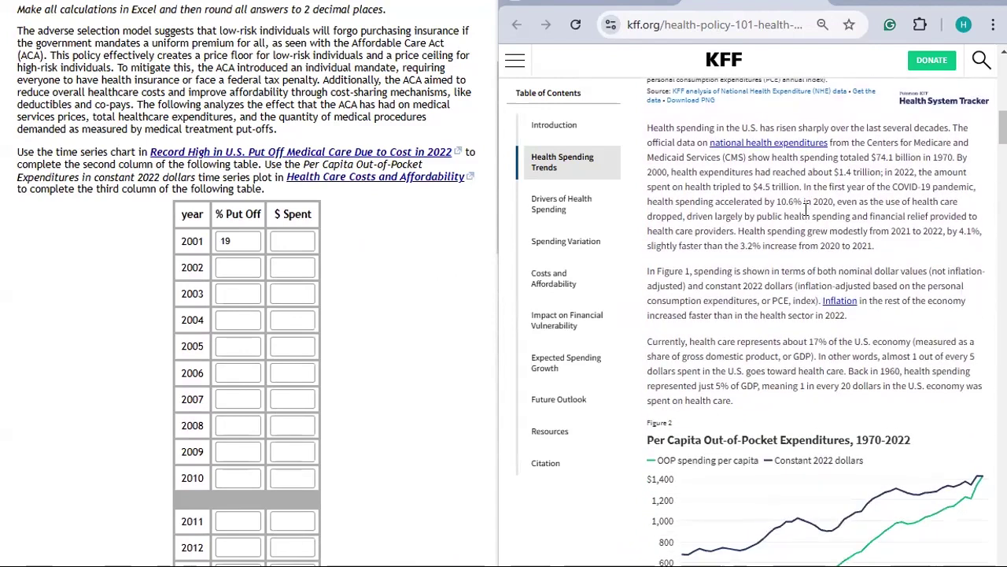
scroll(806, 211, down, 1)
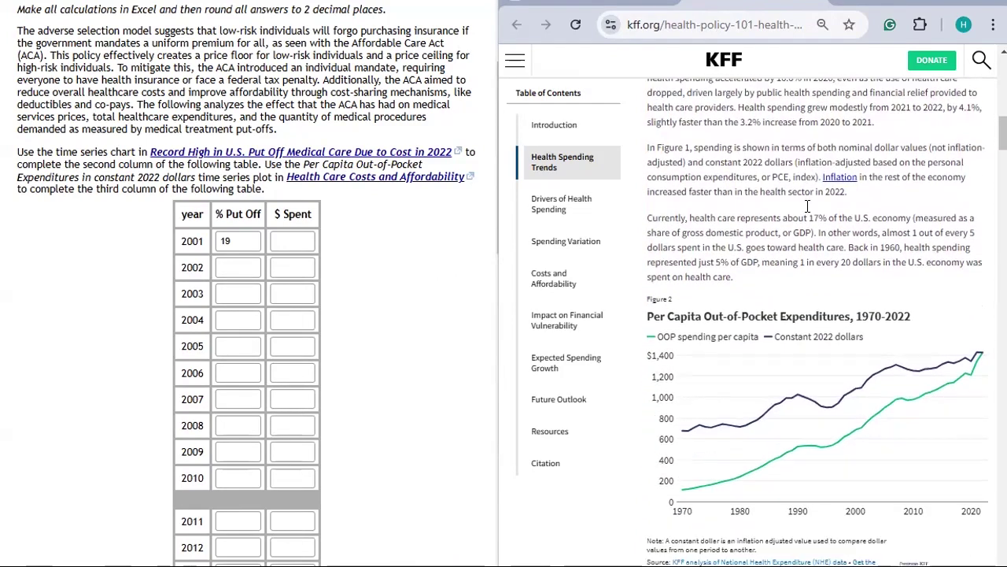
drag(95, 178, 159, 175)
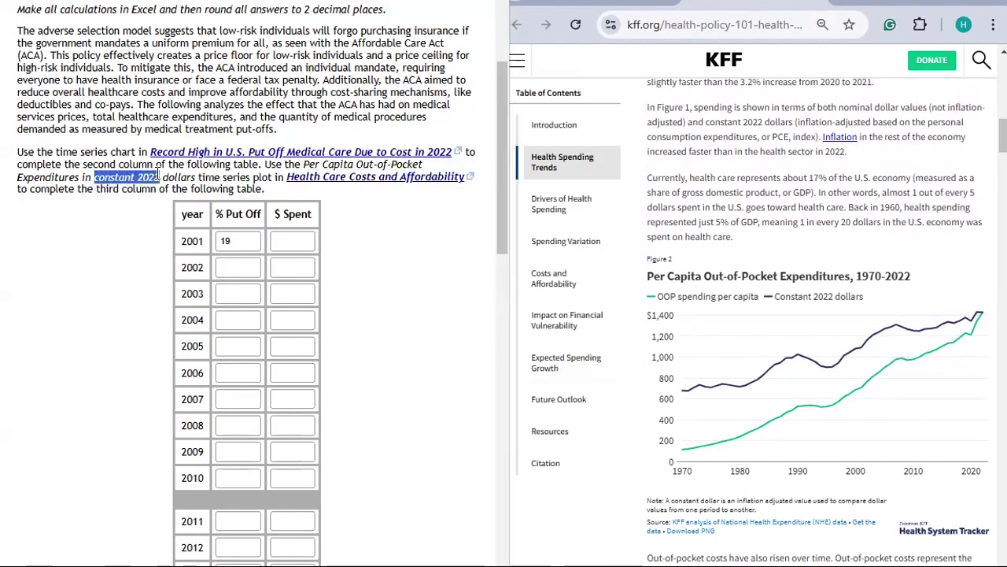
mouse_move(801, 354)
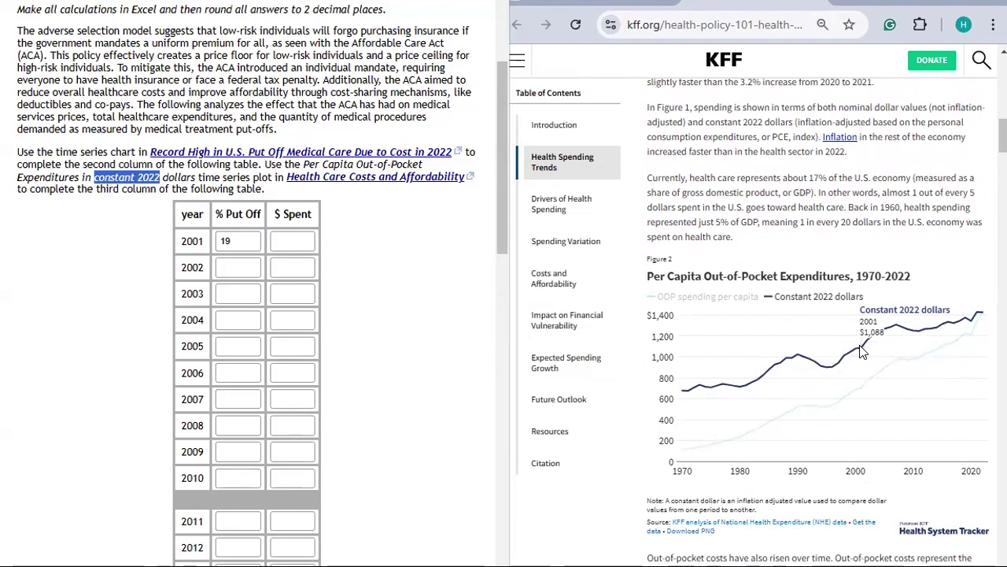
Step: Enter 1088 as the 2001 $ Spent value and submit the entries for grading
click(311, 241)
text(1088)
mouse_move(977, 315)
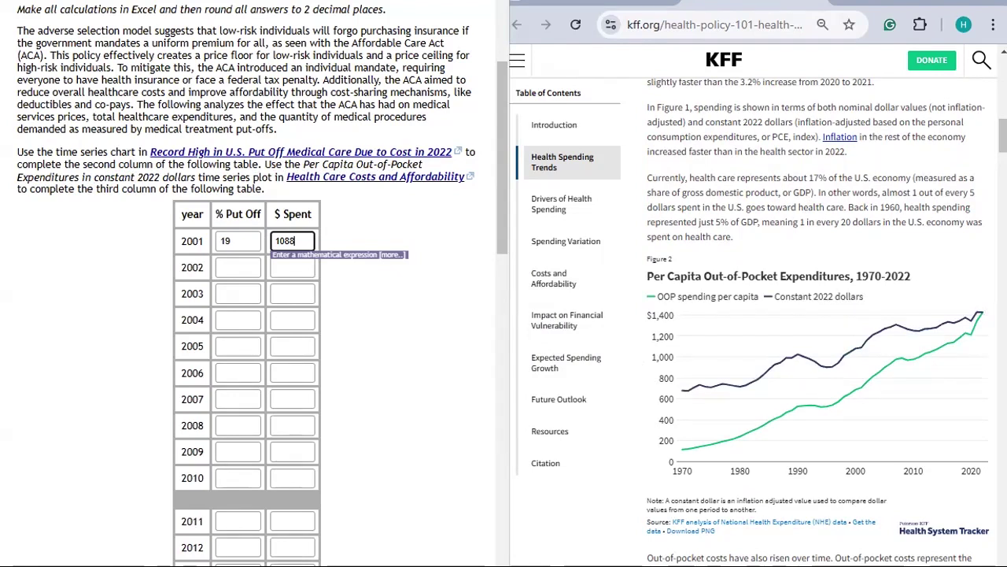
key(Return)
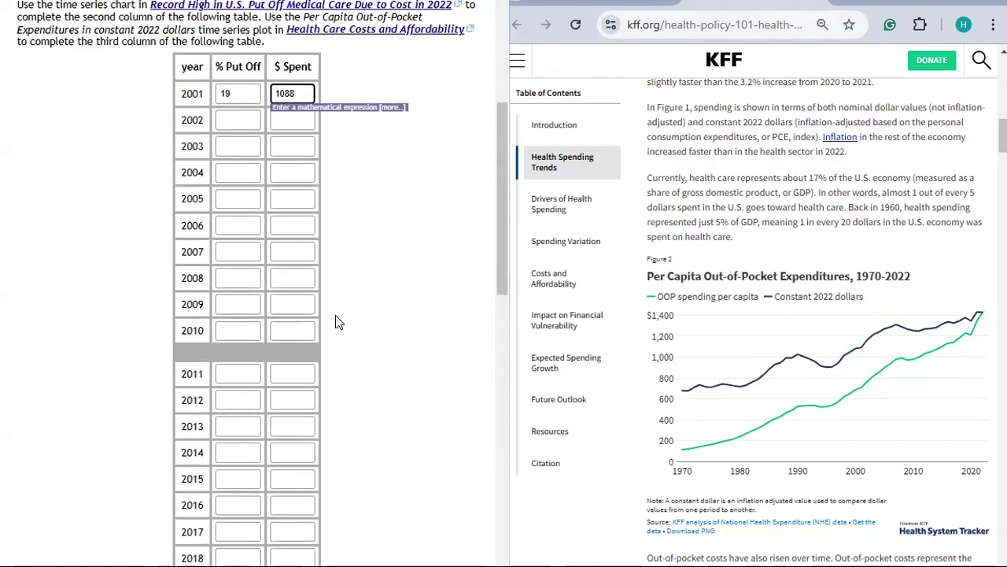
scroll(301, 264, down, 4)
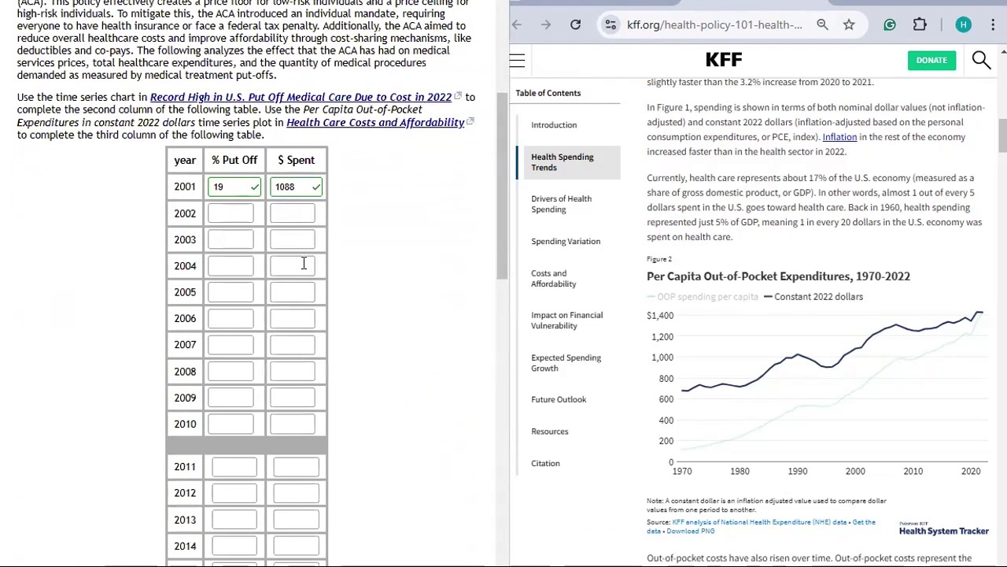
scroll(303, 266, up, 3)
scroll(303, 265, down, 3)
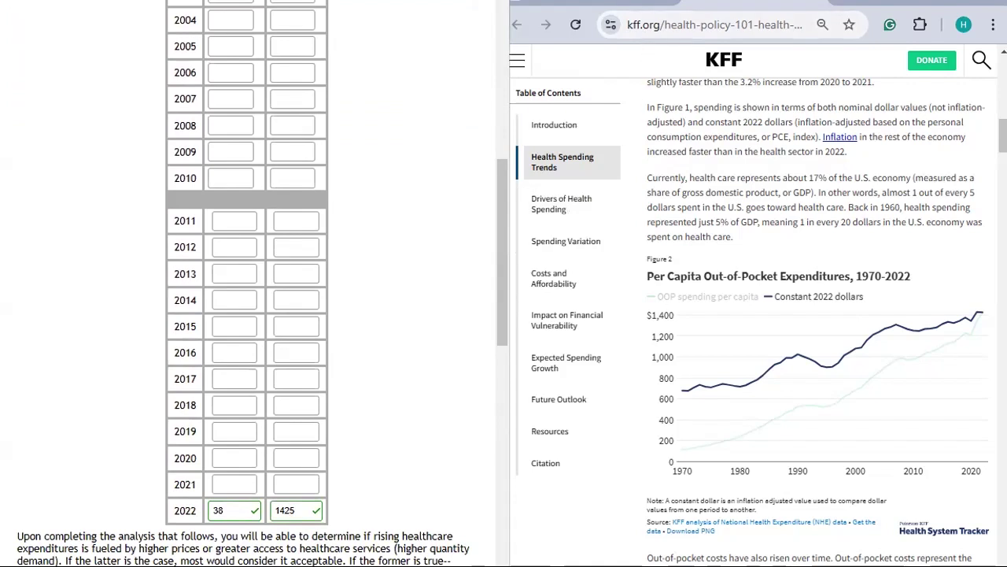
Step: Flip between the Gallup and KFF pages and recheck the MindTap table entries
click(582, 11)
click(758, 17)
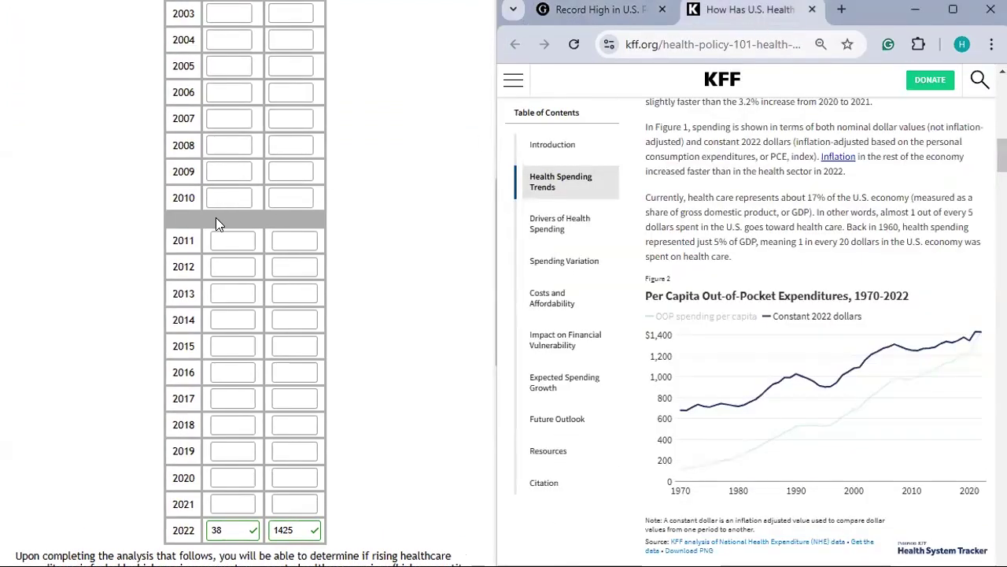
scroll(220, 228, up, 3)
click(227, 234)
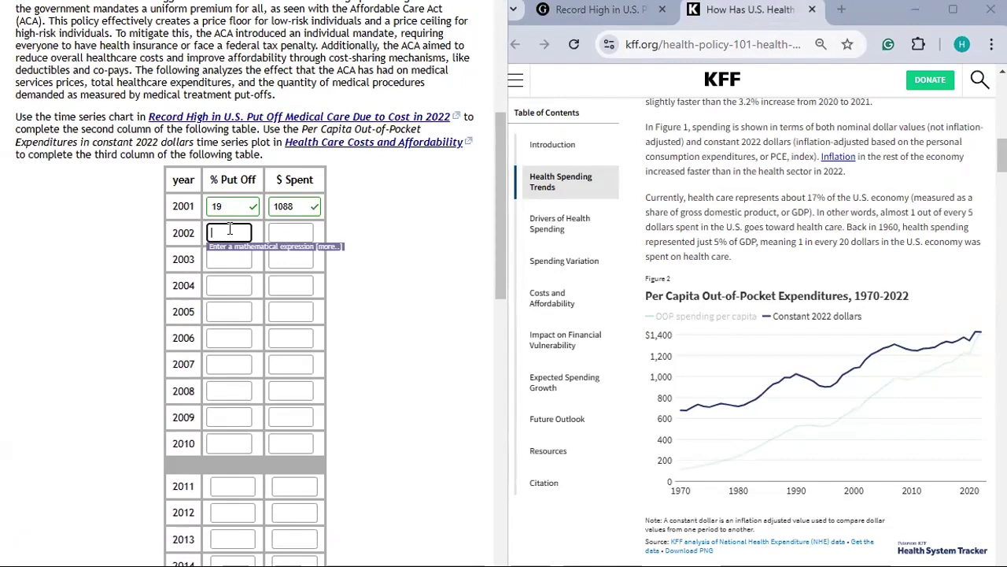
scroll(236, 299, down, 7)
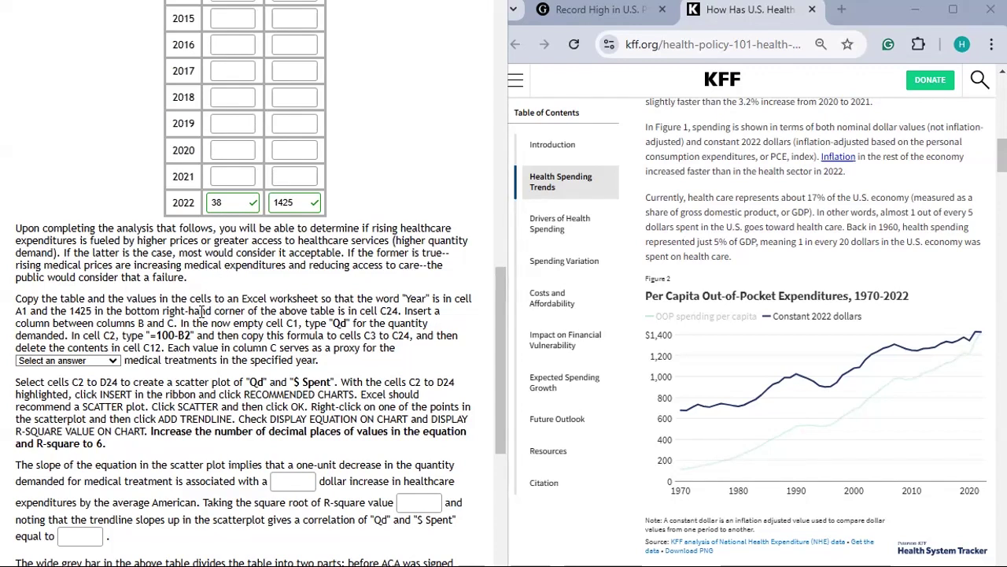
Step: Highlight the copy-to-Excel instructions' column headings and C24, then switch to Excel Book1
scroll(236, 323, up, 8)
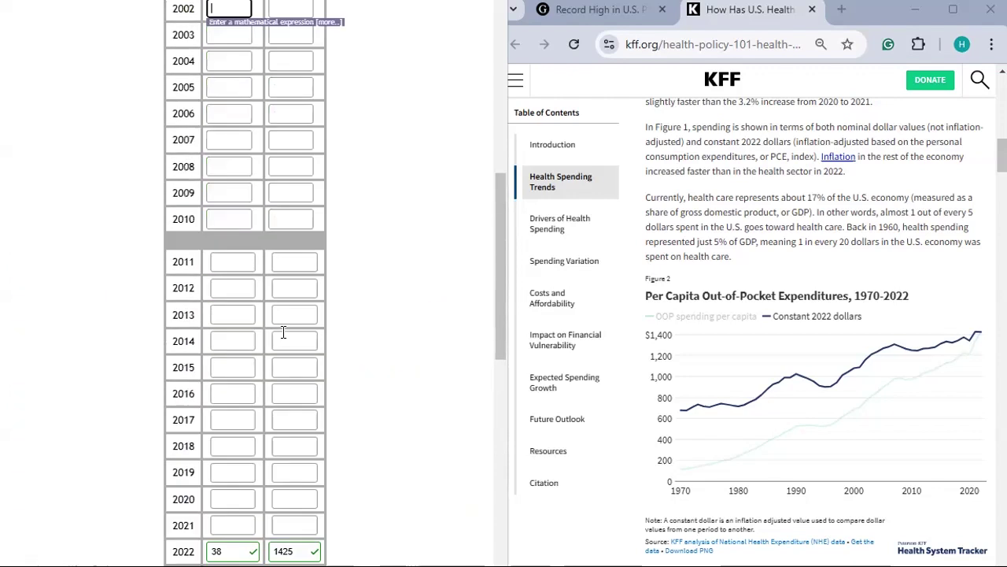
drag(209, 261, 317, 261)
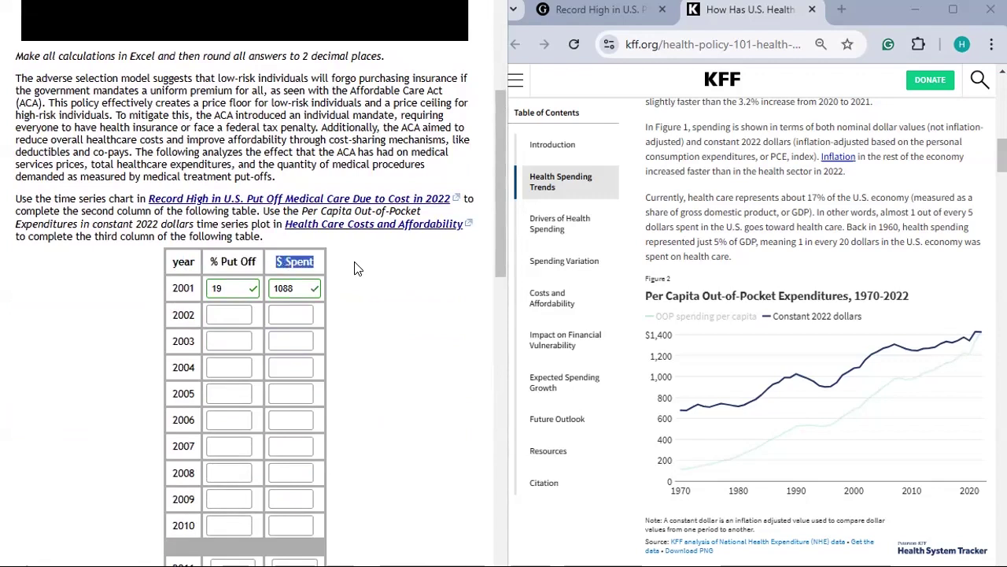
scroll(357, 270, down, 2)
scroll(357, 270, down, 5)
drag(167, 285, 311, 283)
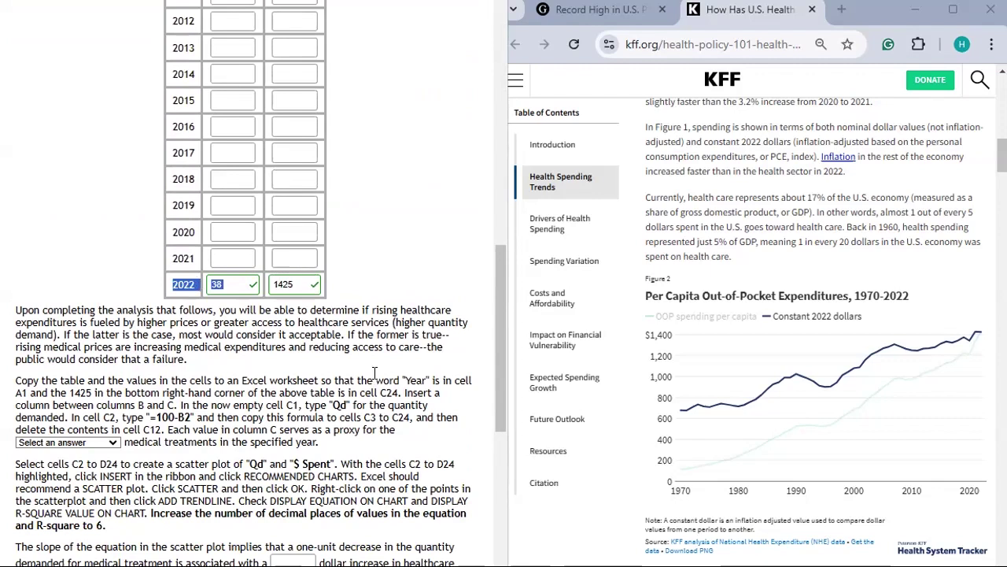
double_click(388, 392)
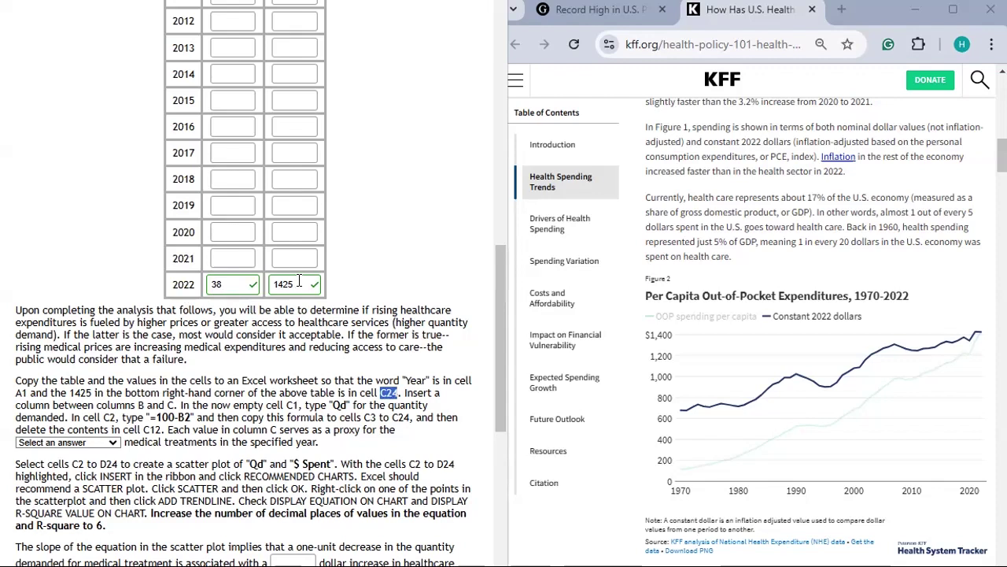
key(alt+Tab)
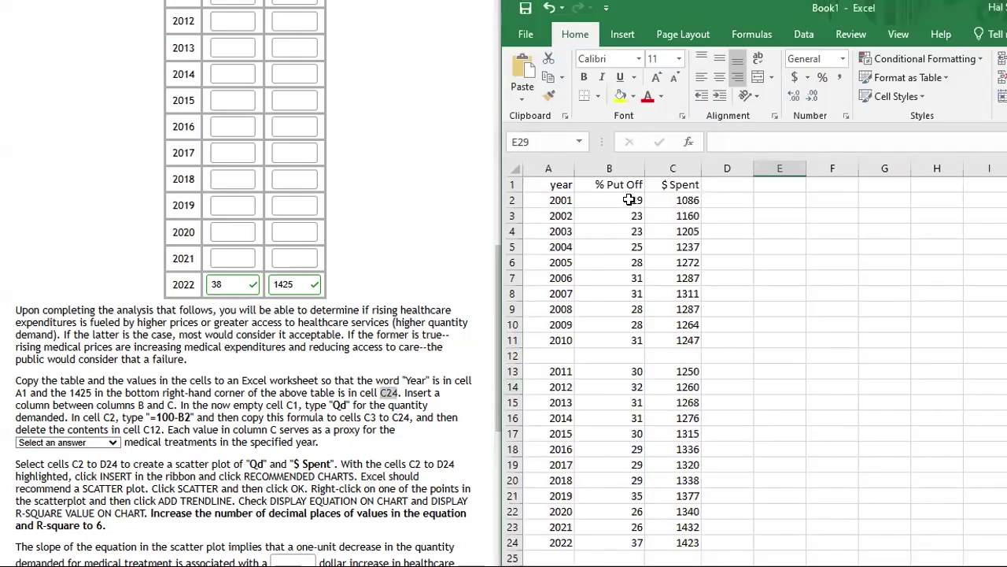
Step: Compare MindTap's 2001 and 2022 entries with Excel's $ Spent values 1086 and C24
scroll(371, 313, up, 5)
click(225, 126)
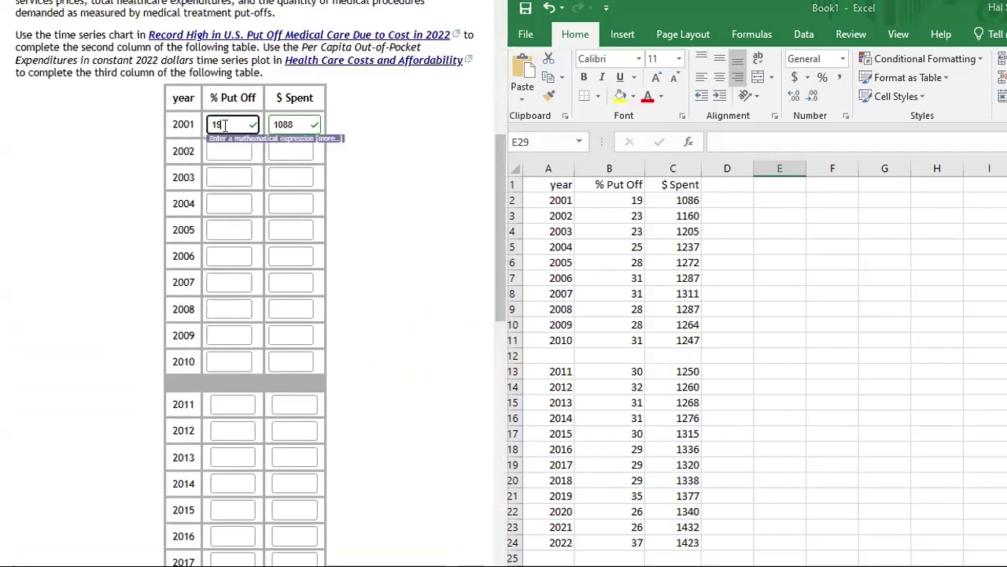
click(705, 203)
click(687, 200)
scroll(691, 201, down, 3)
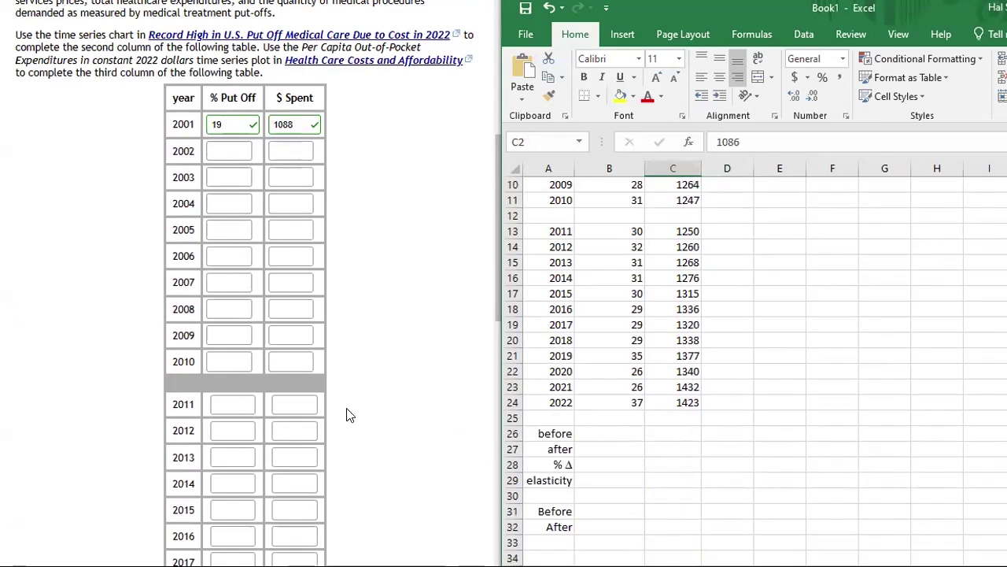
scroll(349, 412, down, 3)
click(233, 450)
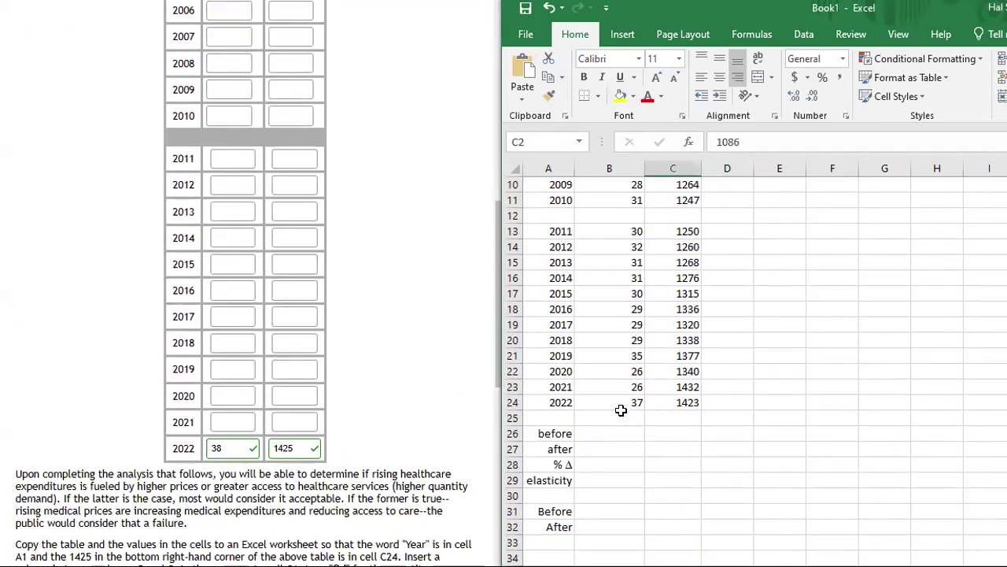
click(676, 401)
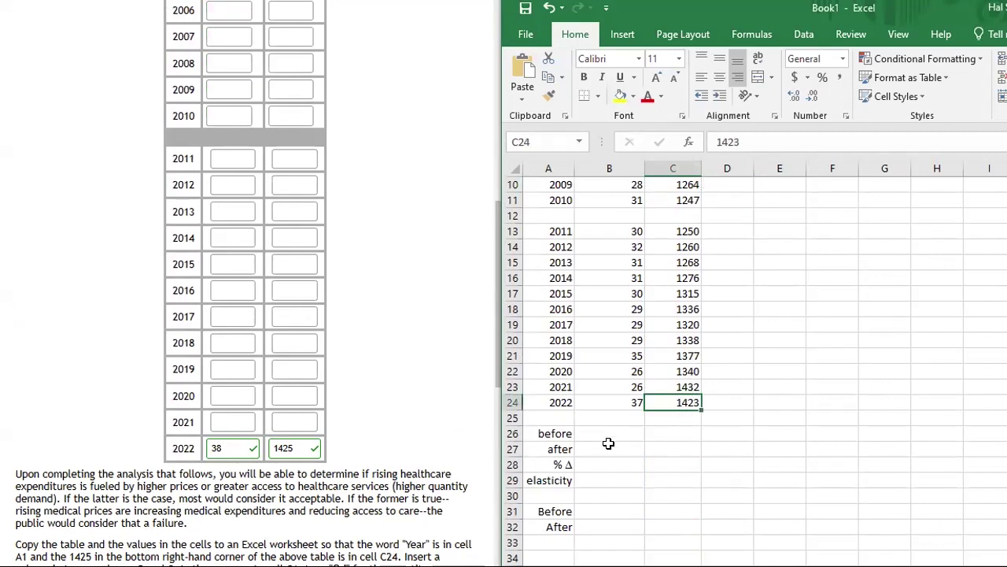
Step: Highlight the homework instruction to insert a column between columns B and C
scroll(138, 449, down, 1)
scroll(144, 447, down, 5)
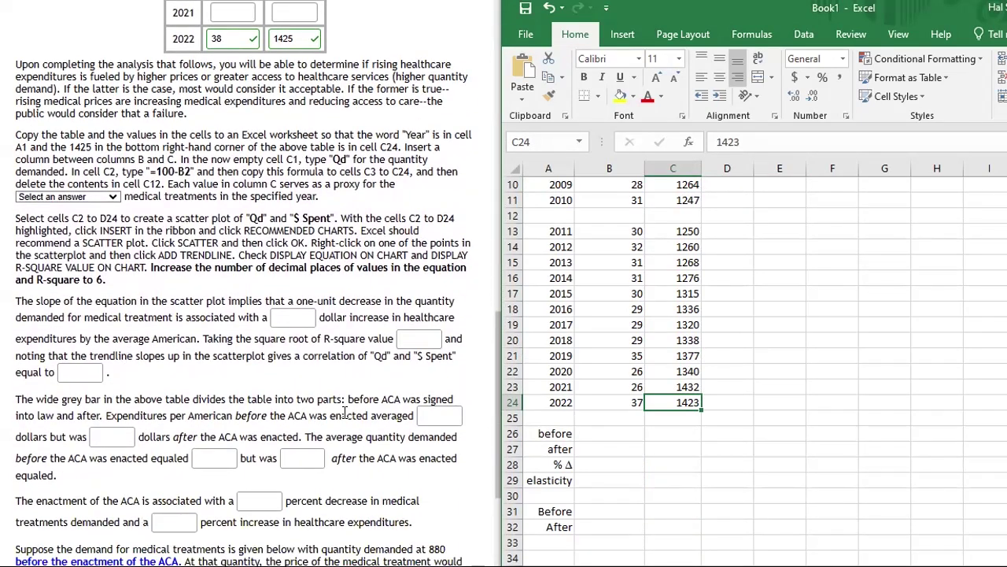
scroll(293, 299, up, 5)
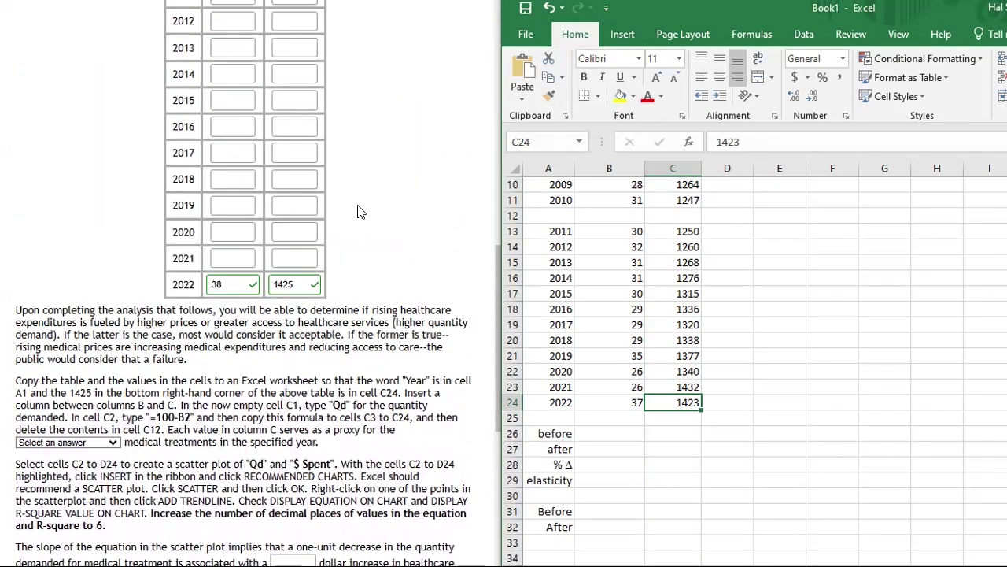
scroll(282, 375, down, 5)
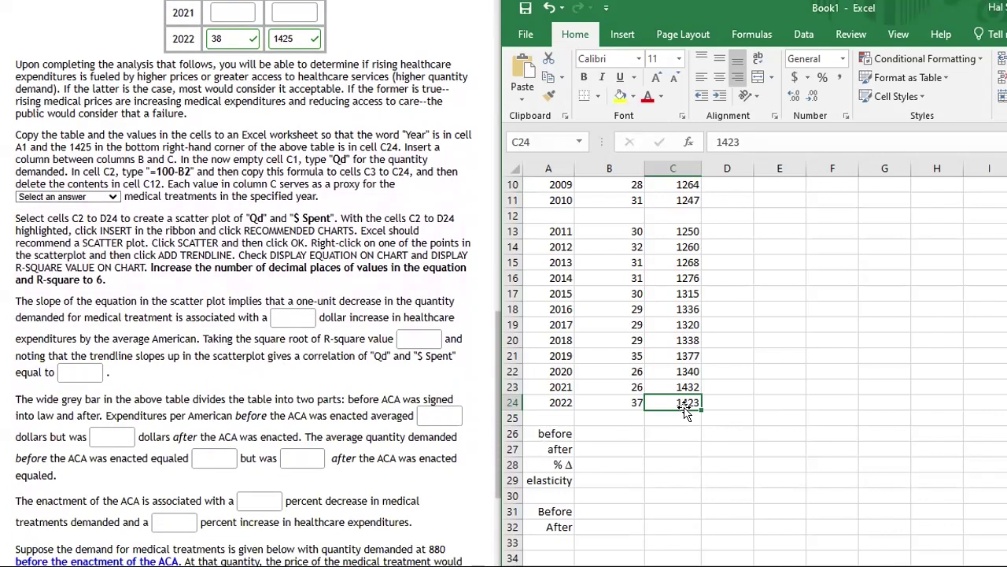
scroll(681, 406, up, 3)
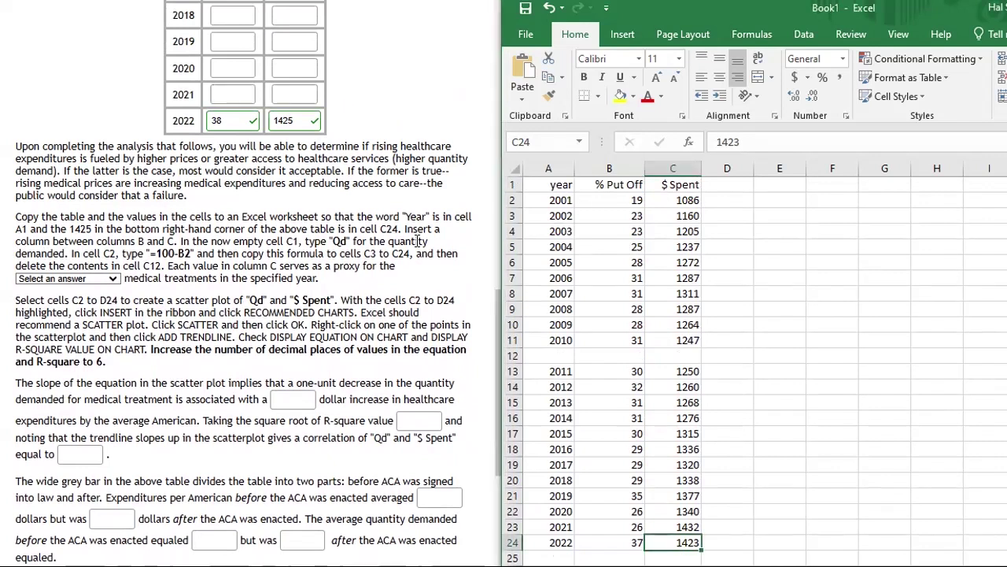
drag(404, 228, 176, 241)
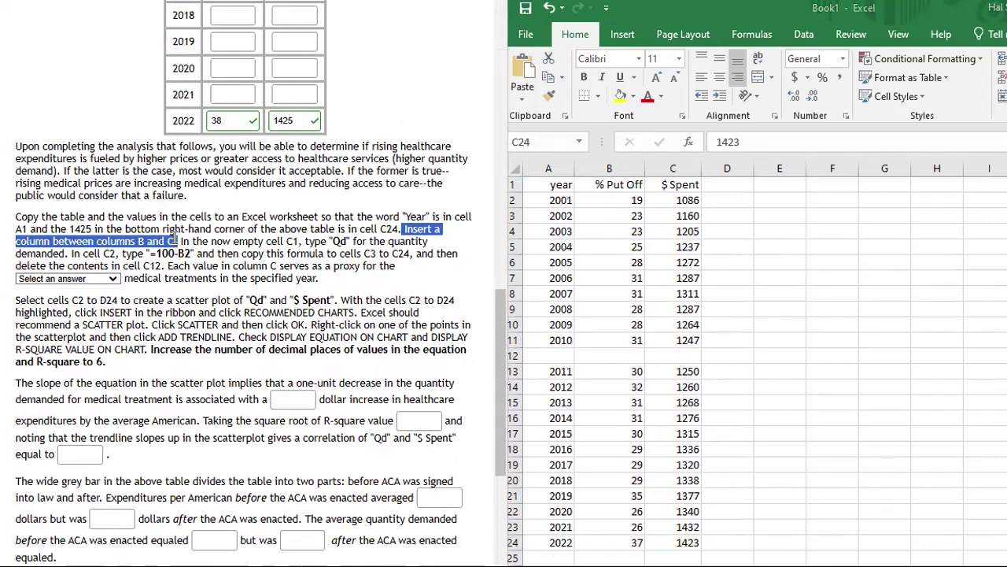
Step: Insert a blank column C before $ Spent and enter the header Qd in C1
click(671, 166)
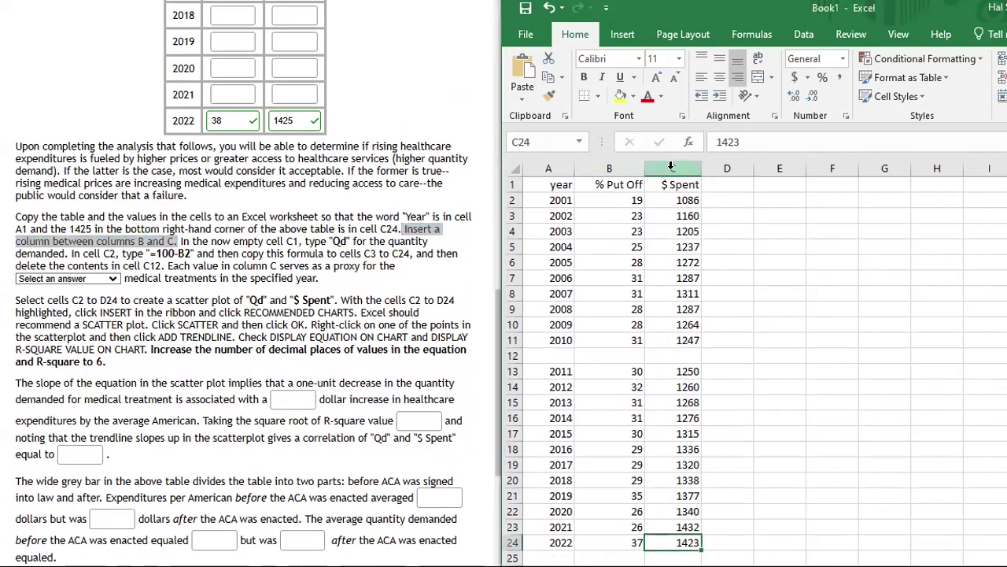
click(671, 167)
right_click(674, 163)
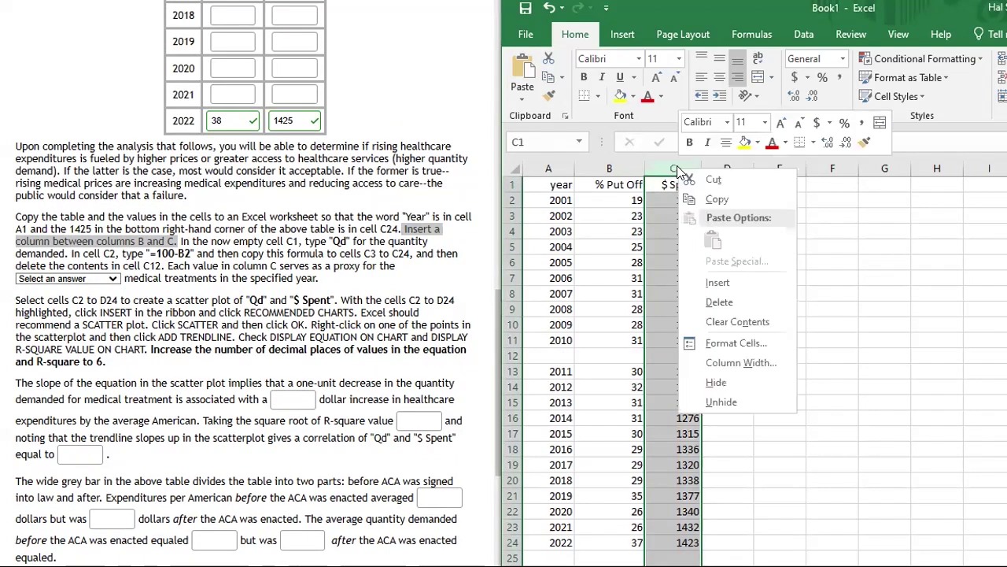
click(704, 302)
click(683, 181)
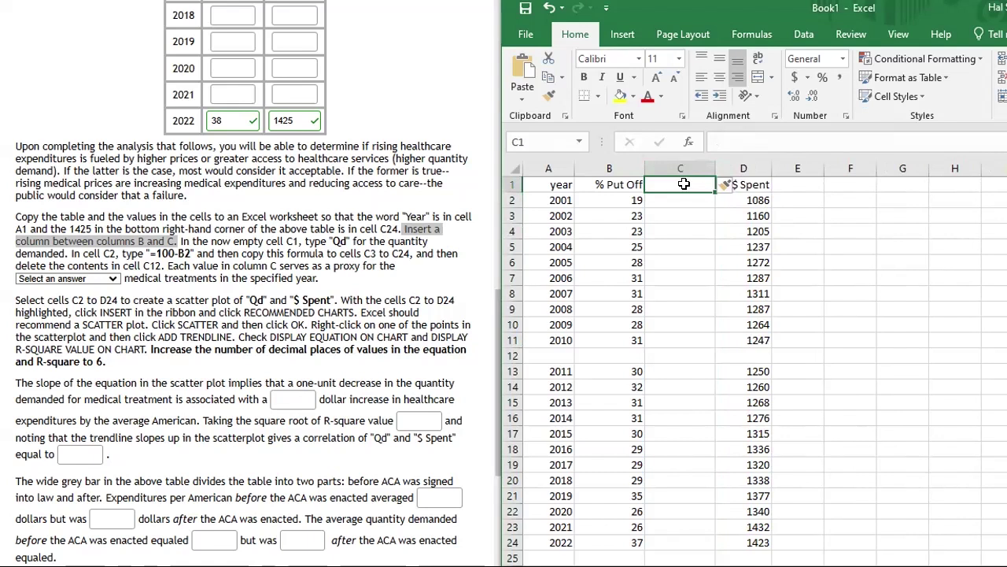
text(Qd)
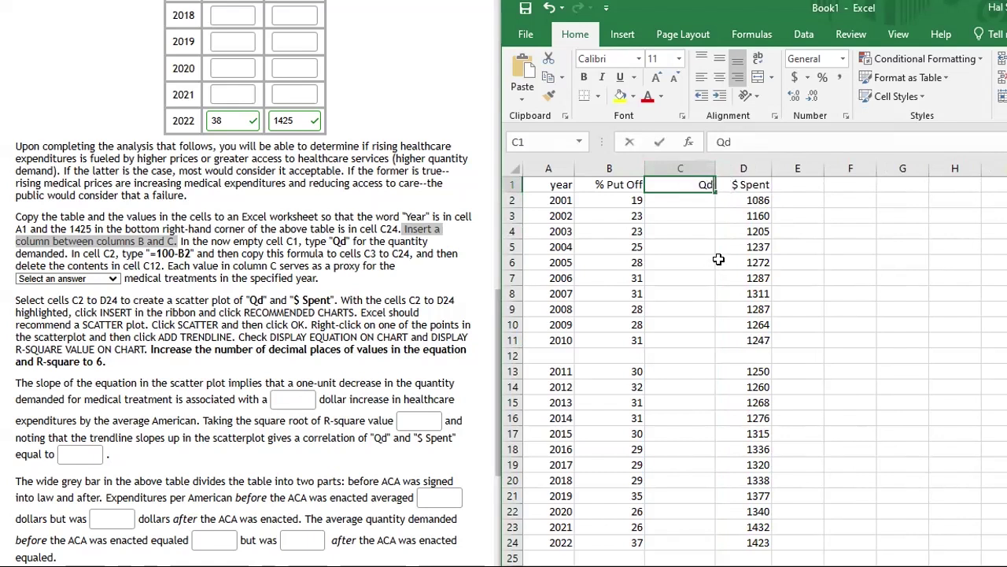
click(697, 203)
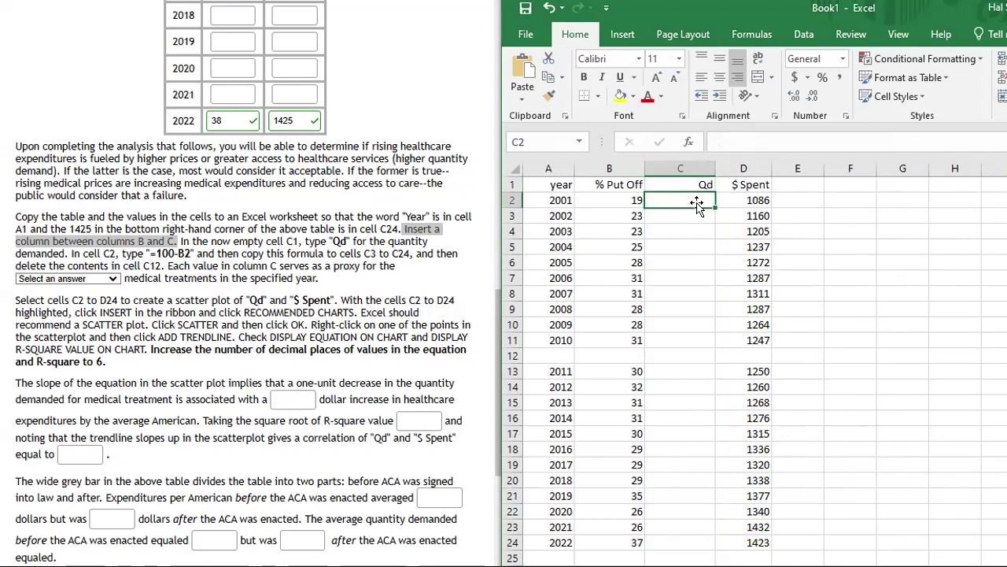
click(620, 186)
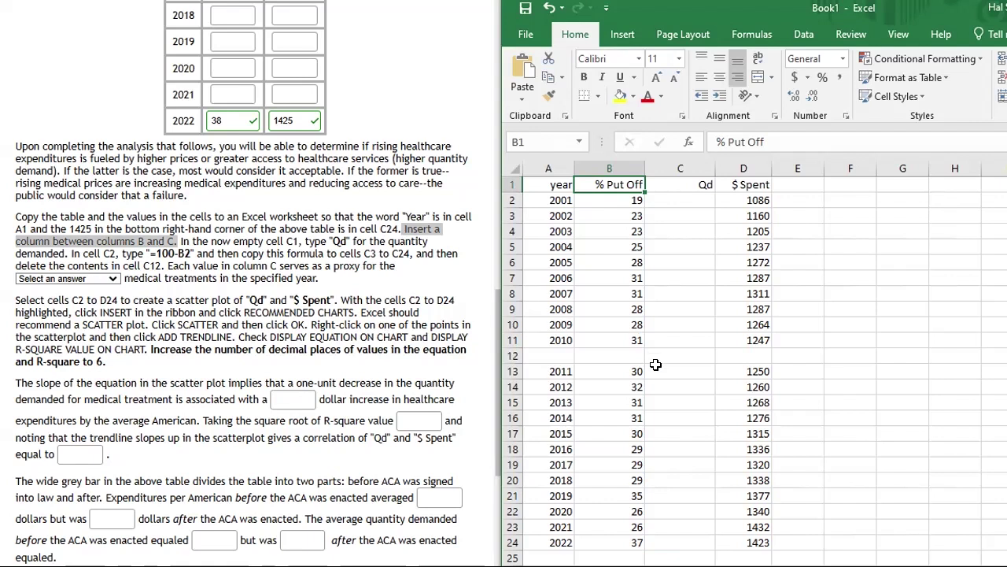
Step: Enter the formula =100-B2 in C2 so the 2001 Qd shows 81
click(660, 198)
text(=100-)
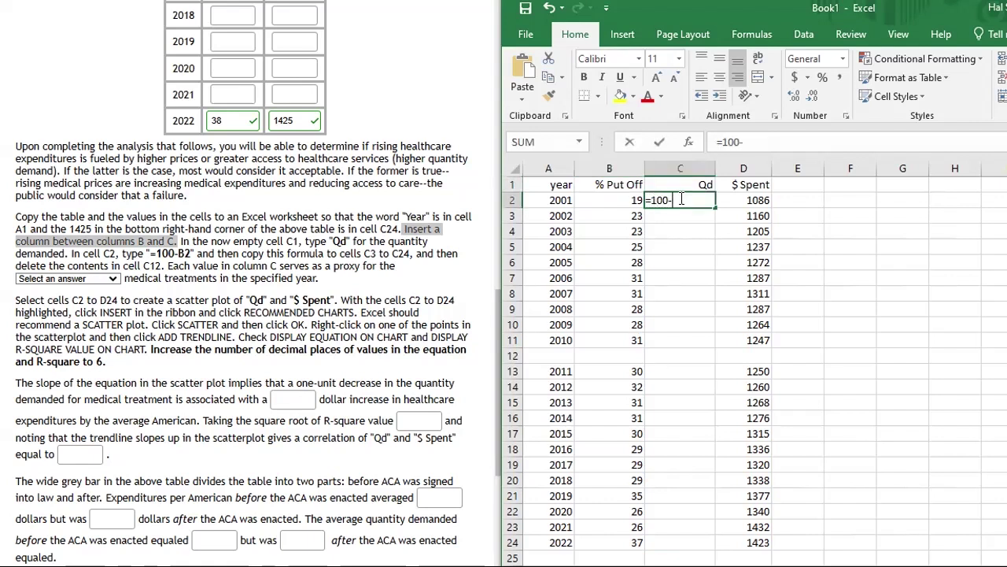
key(Left)
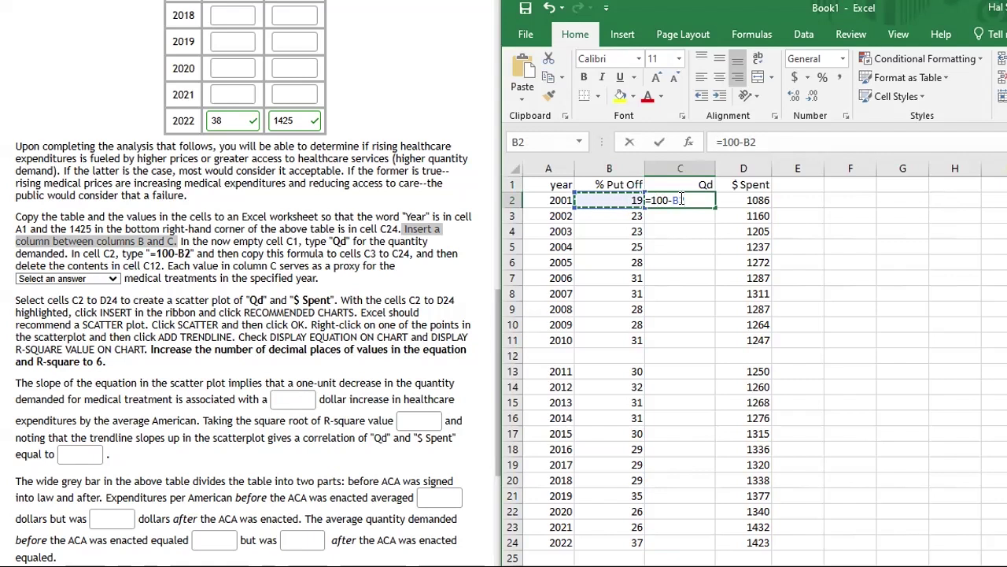
key(Return)
click(703, 200)
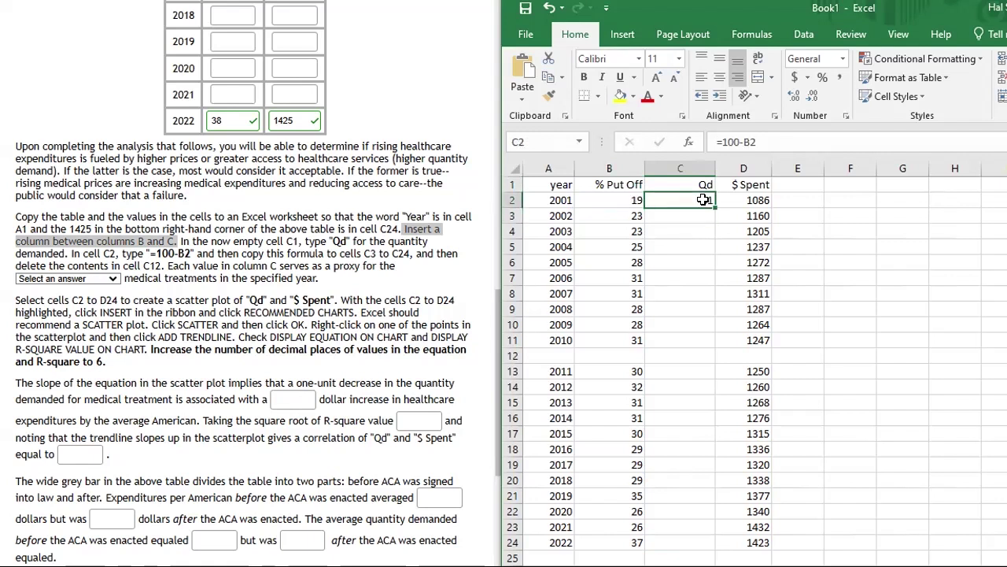
click(607, 168)
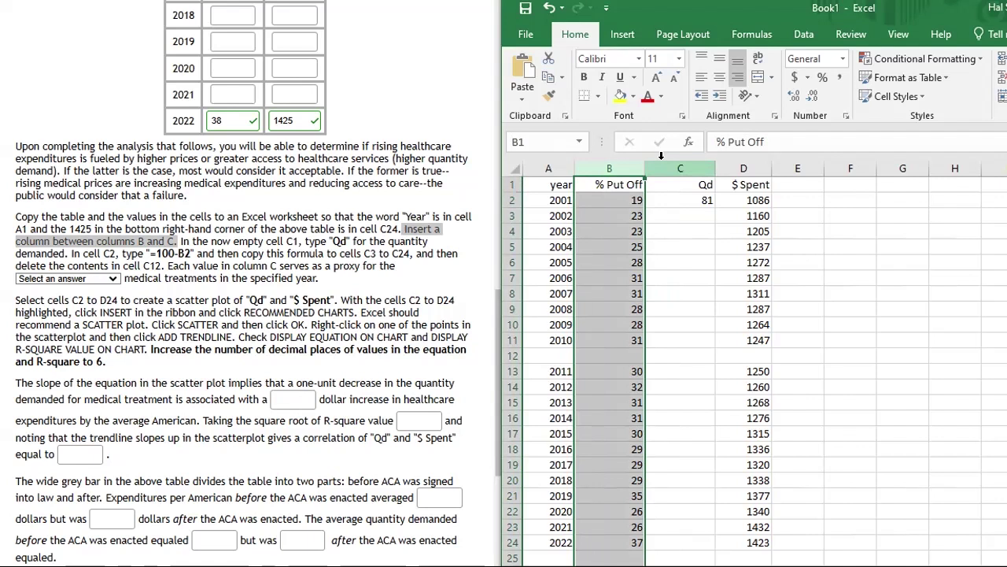
Step: Fill the Qd formula from C2 down to C24 and clear the gap cell C12
click(704, 200)
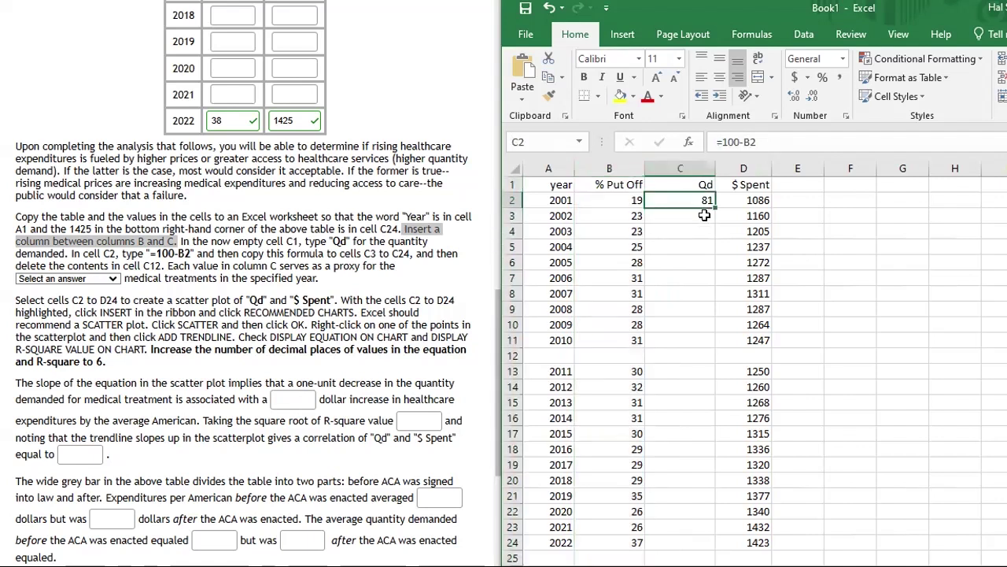
drag(715, 208, 703, 503)
click(705, 308)
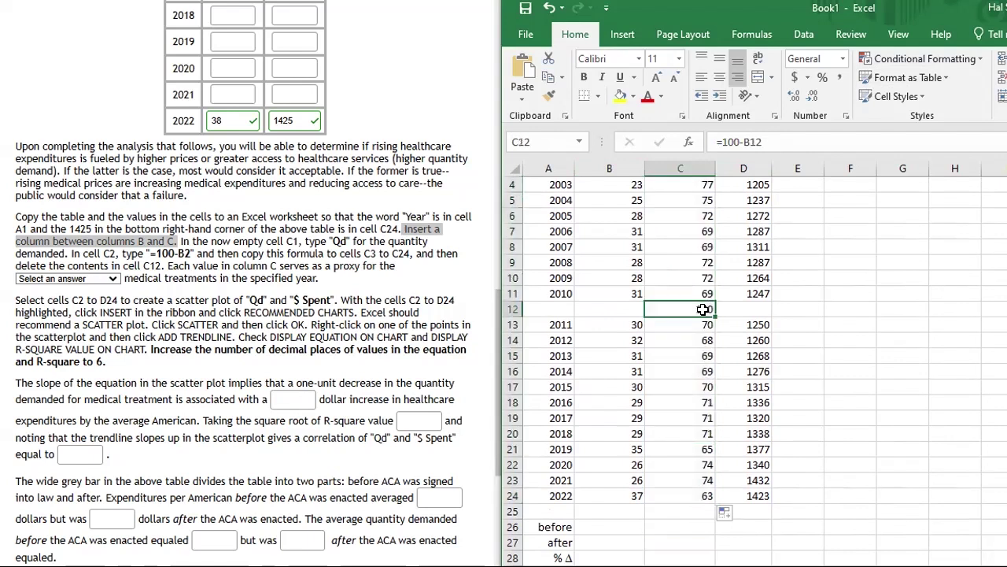
key(Delete)
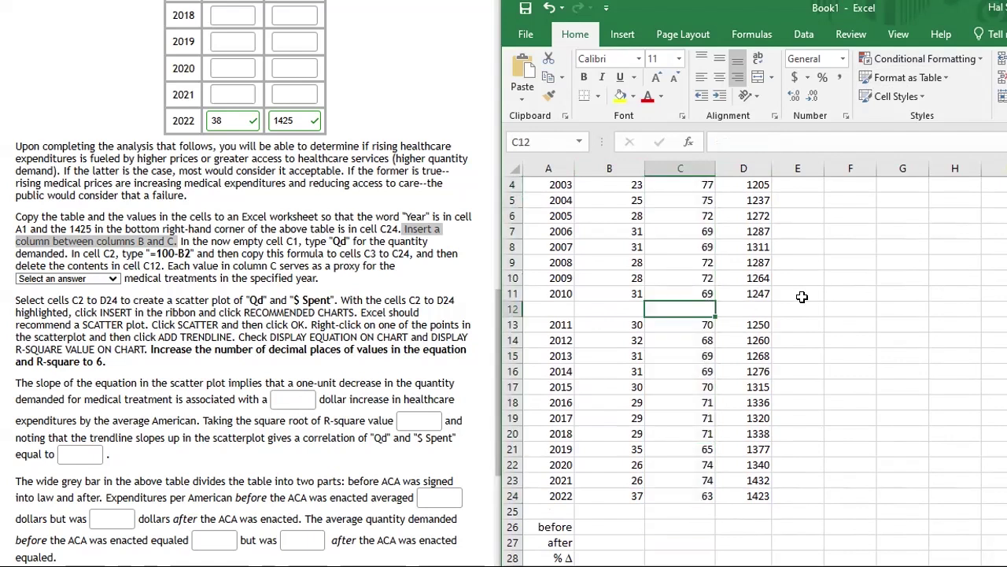
click(860, 373)
Step: Select the 2001–2010 and 2011–2022 data blocks to review the filled Qd values
drag(548, 309, 748, 308)
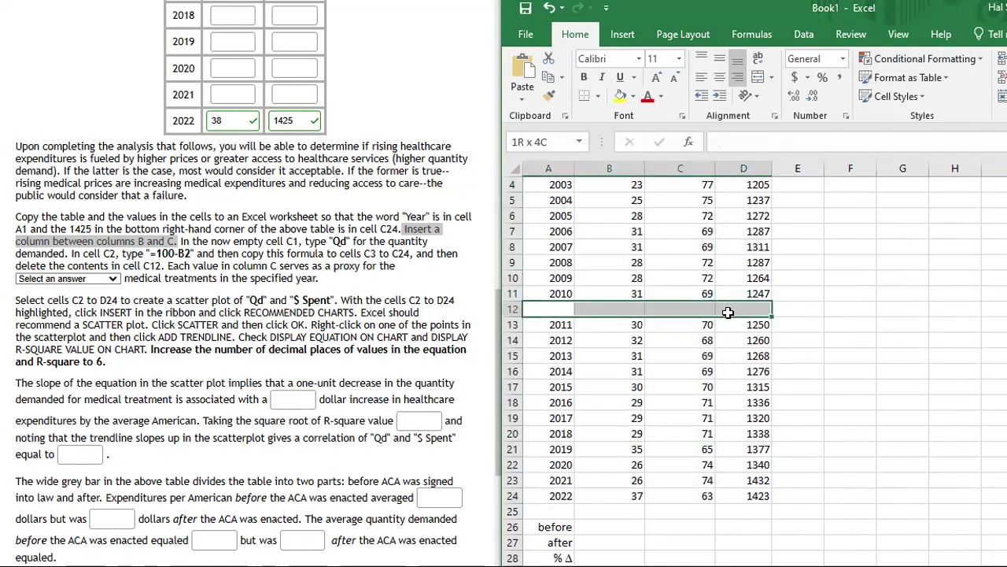
scroll(216, 178, up, 4)
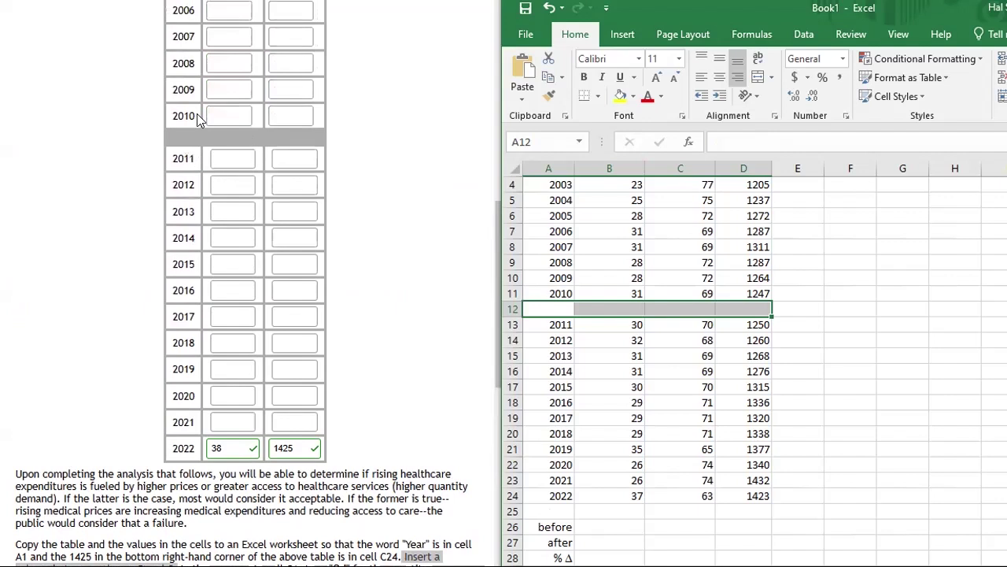
drag(607, 324, 732, 495)
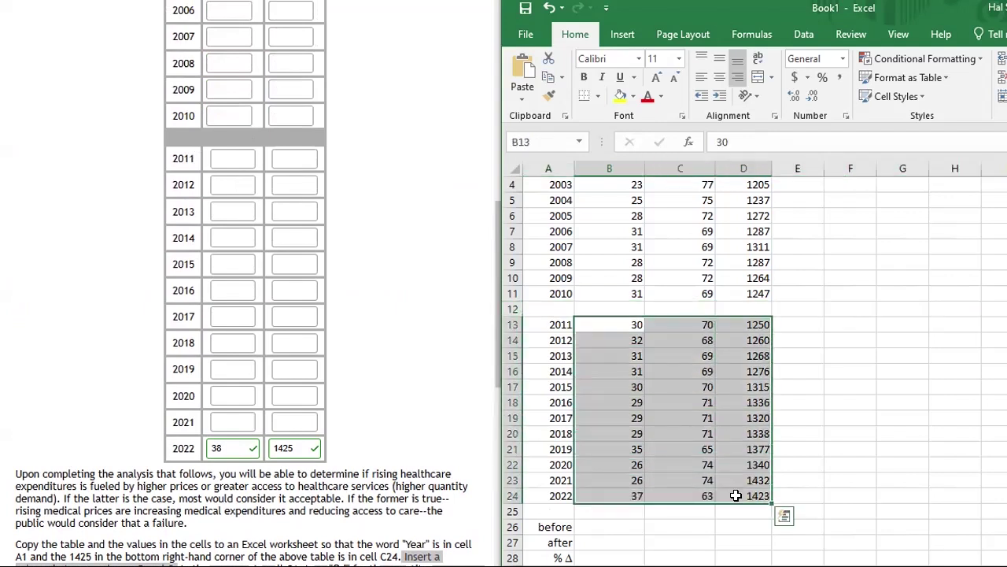
scroll(736, 488, up, 1)
drag(607, 203, 740, 337)
scroll(242, 395, down, 3)
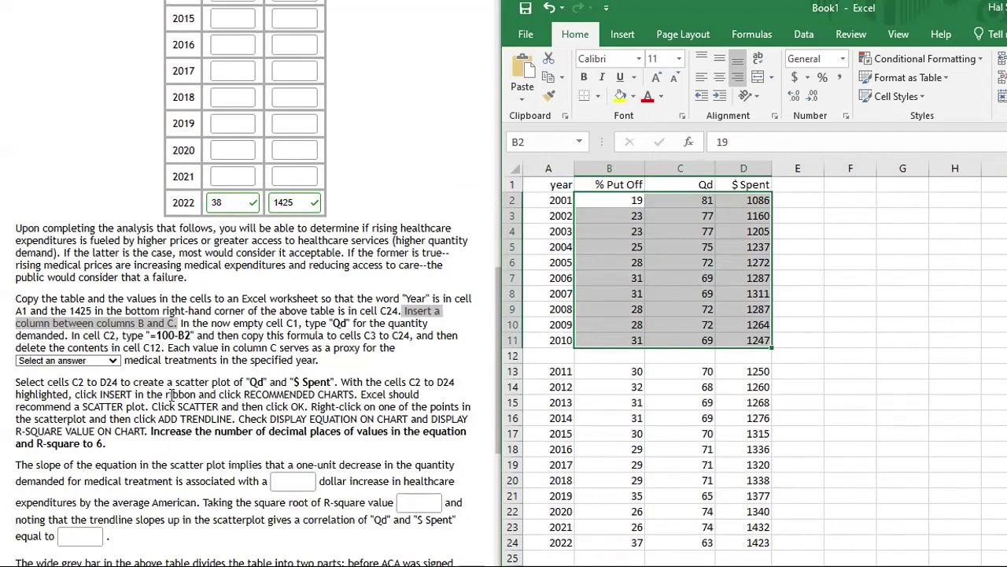
drag(167, 347, 317, 359)
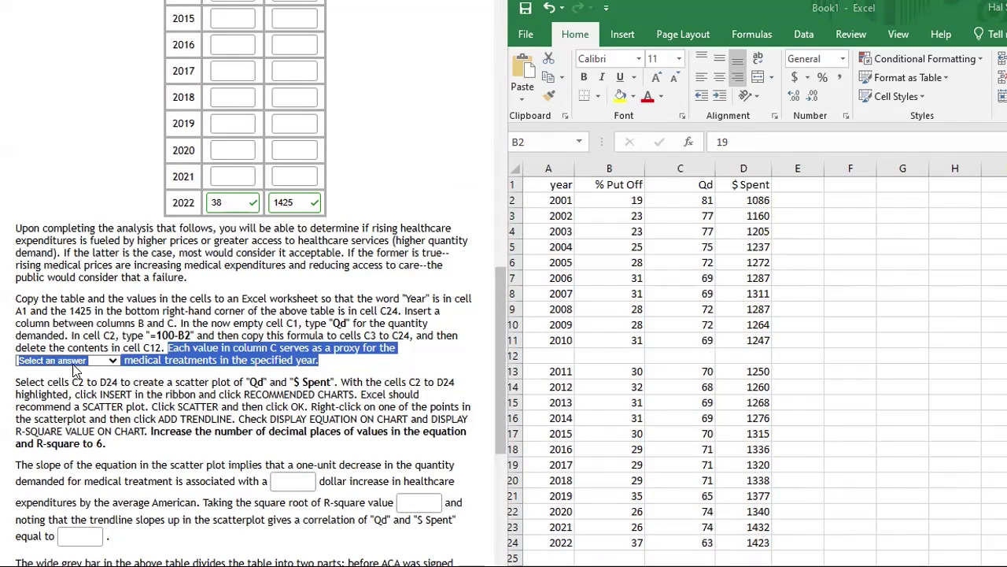
Step: Select the Qd and $ Spent range C2:D24 as the chart data
click(72, 301)
scroll(73, 302, down, 1)
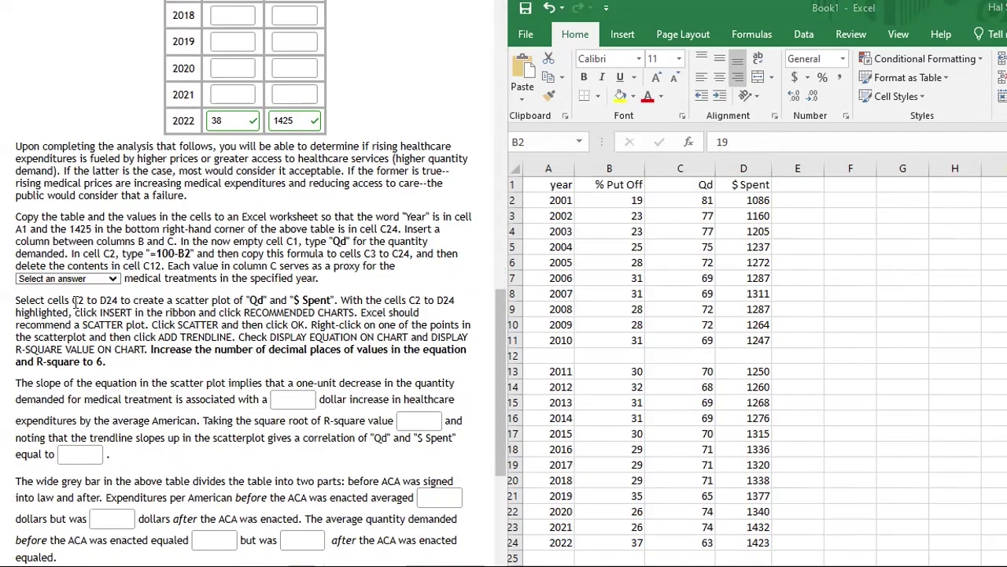
key(alt+Tab)
drag(679, 199, 752, 526)
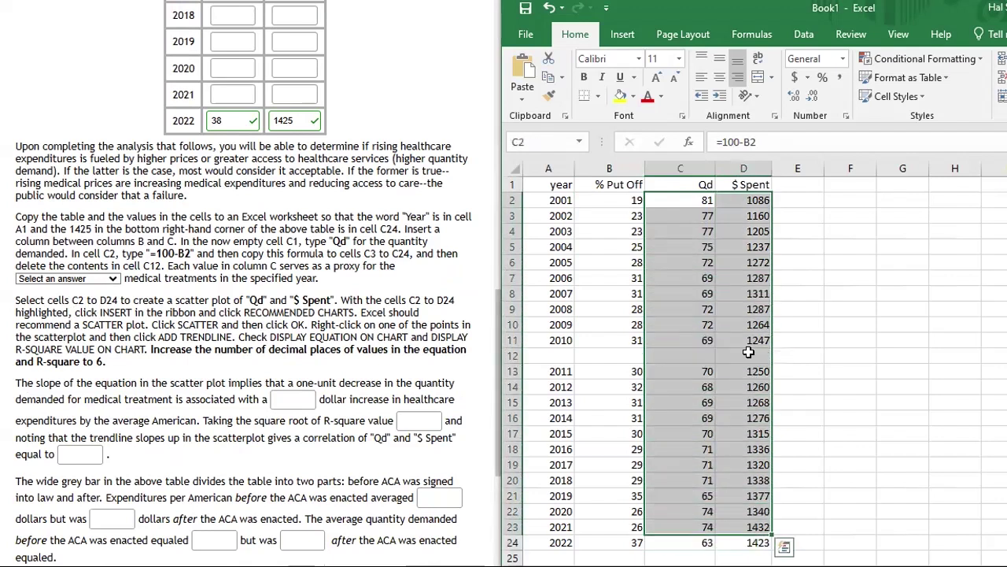
click(701, 199)
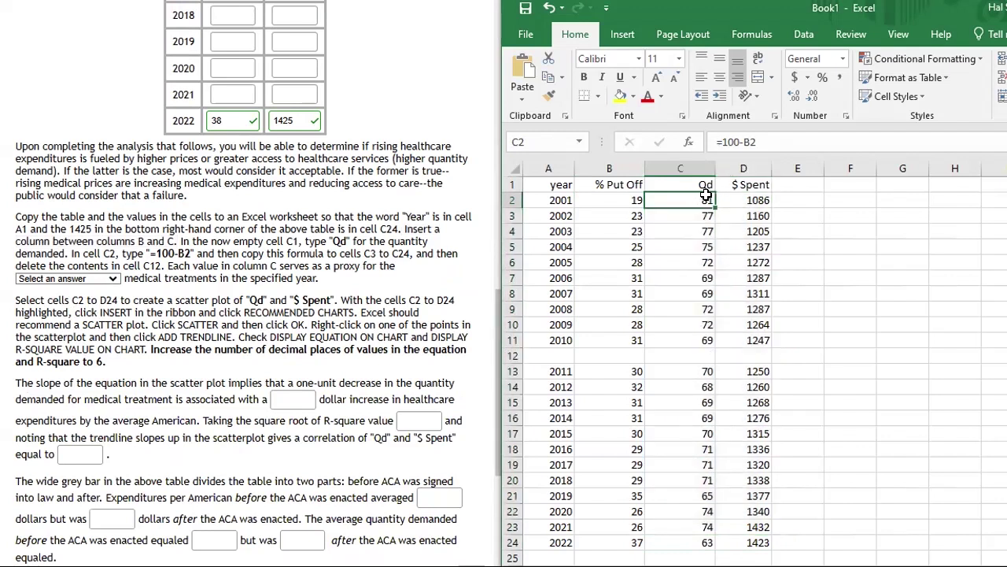
key(ctrl+shift+Down)
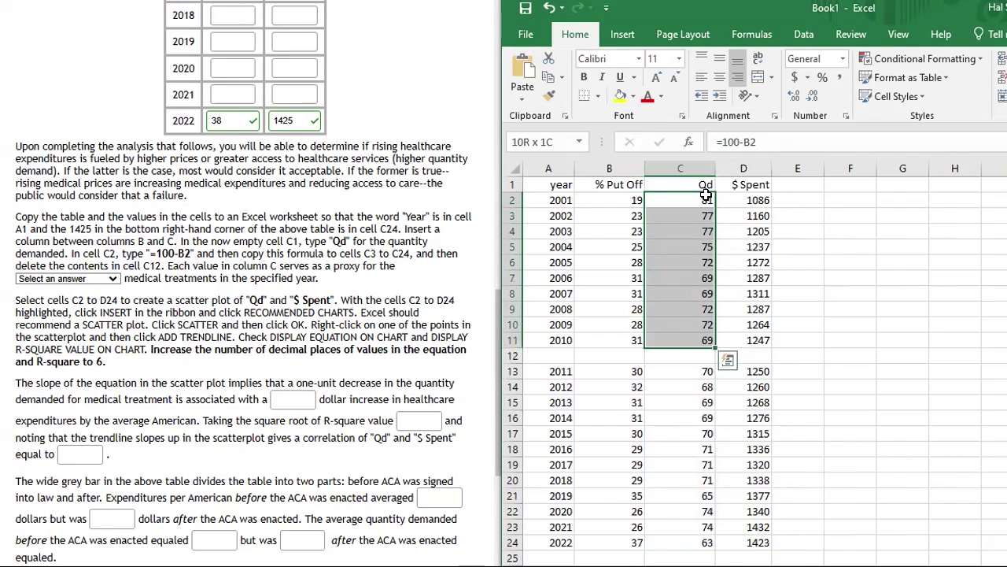
key(ctrl+shift+Down)
key(ctrl+shift+Down)
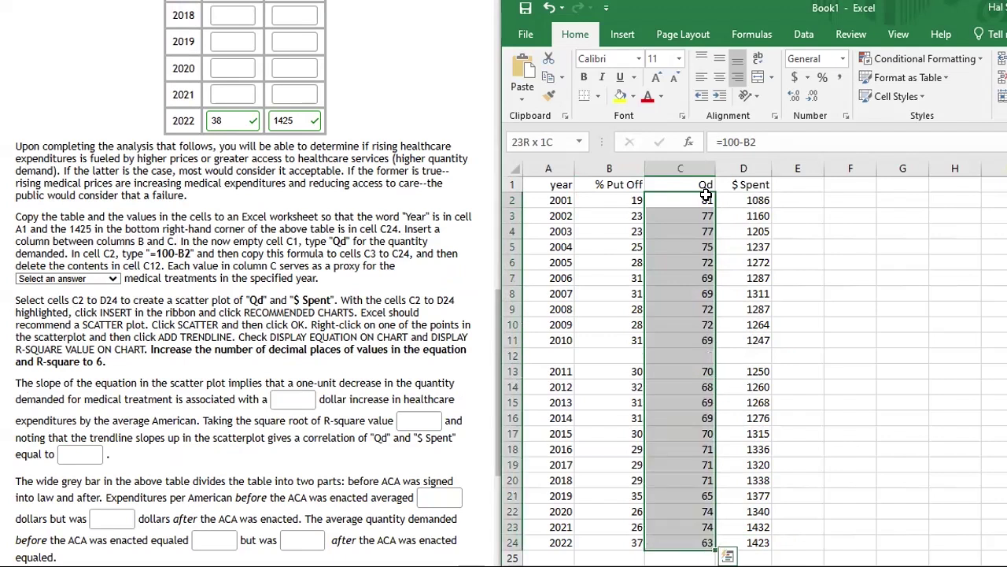
key(shift+Right)
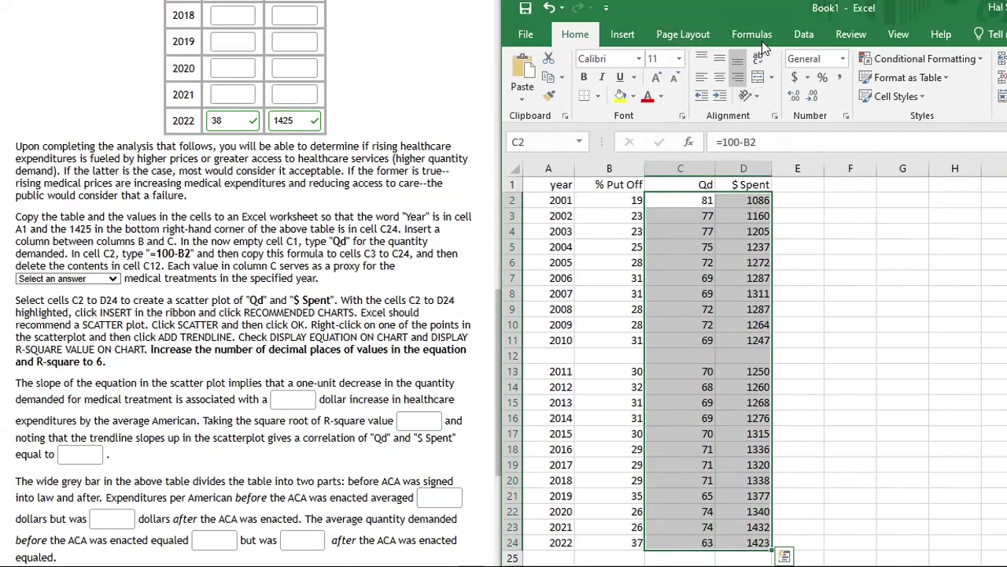
Step: Insert the recommended Scatter chart plotting $ Spent against Qd
click(626, 33)
click(660, 82)
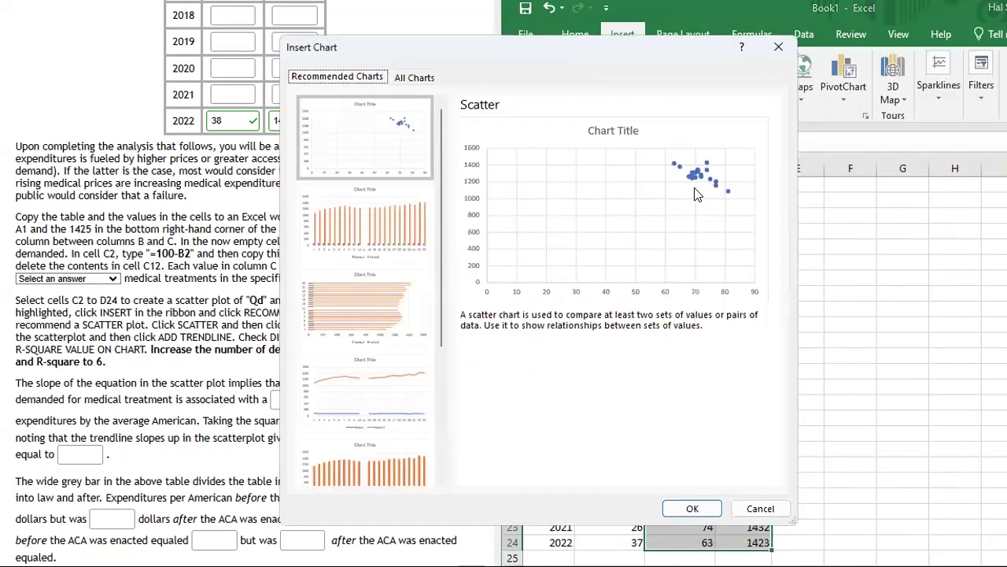
click(694, 509)
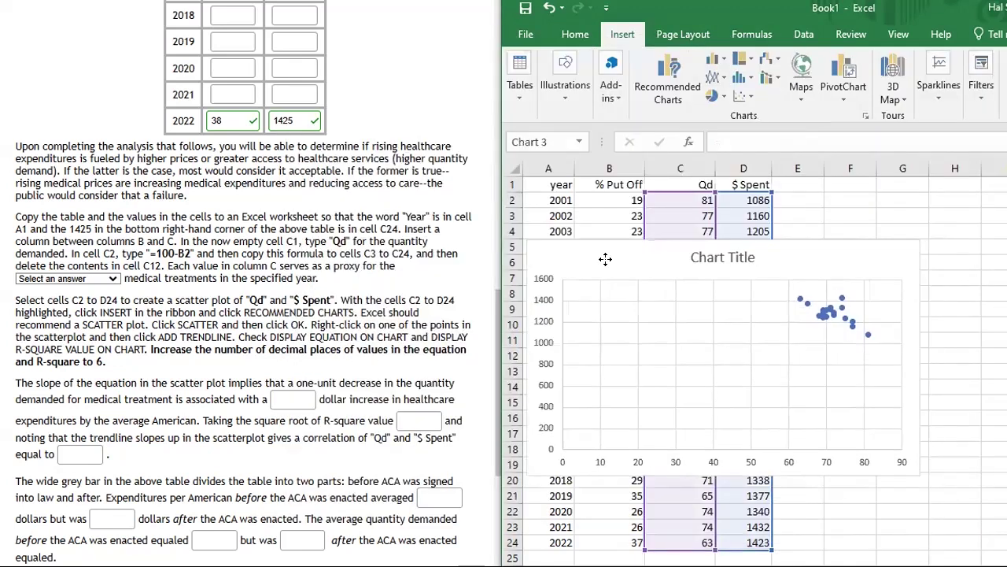